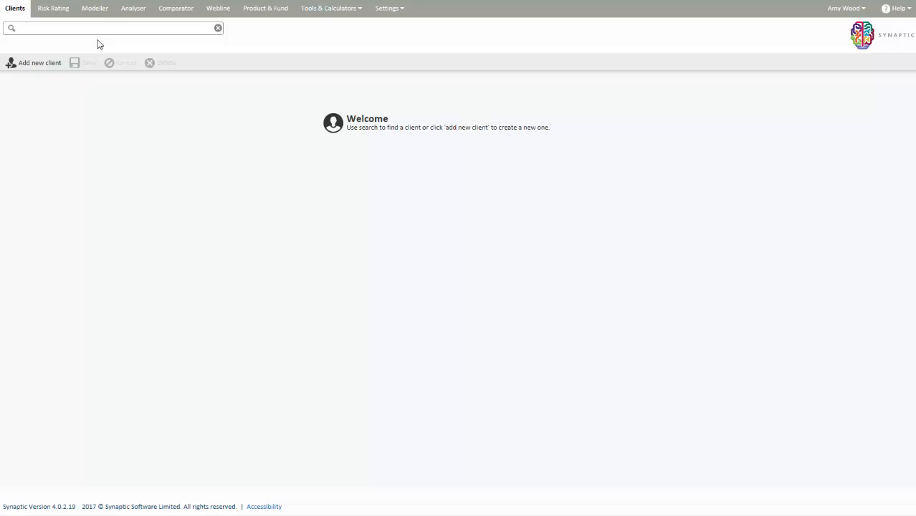
Find the client by first name, open the record and review its holdings and income sources.
{"action": "left_click", "coordinate": [104, 27]}
{"action": "type", "text": "Nick"}
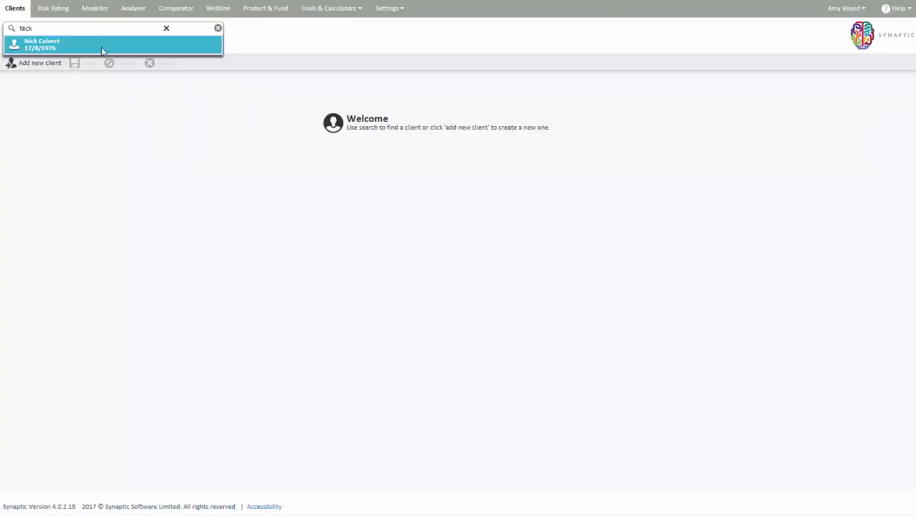
{"action": "left_click", "coordinate": [101, 46]}
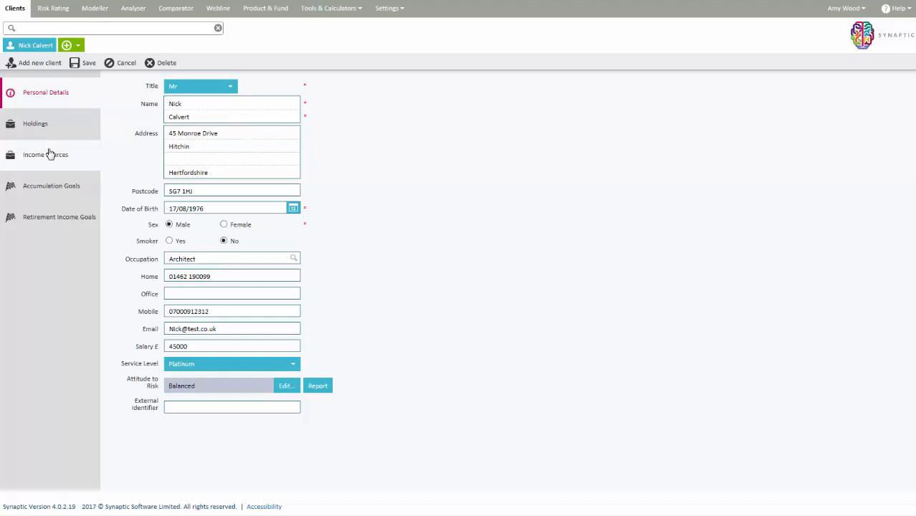
{"action": "left_click", "coordinate": [68, 128]}
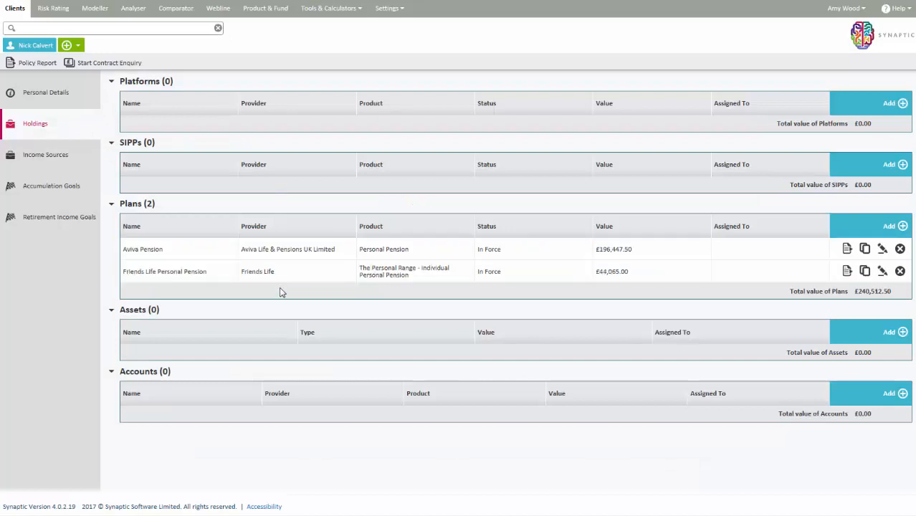
{"action": "left_click", "coordinate": [84, 161]}
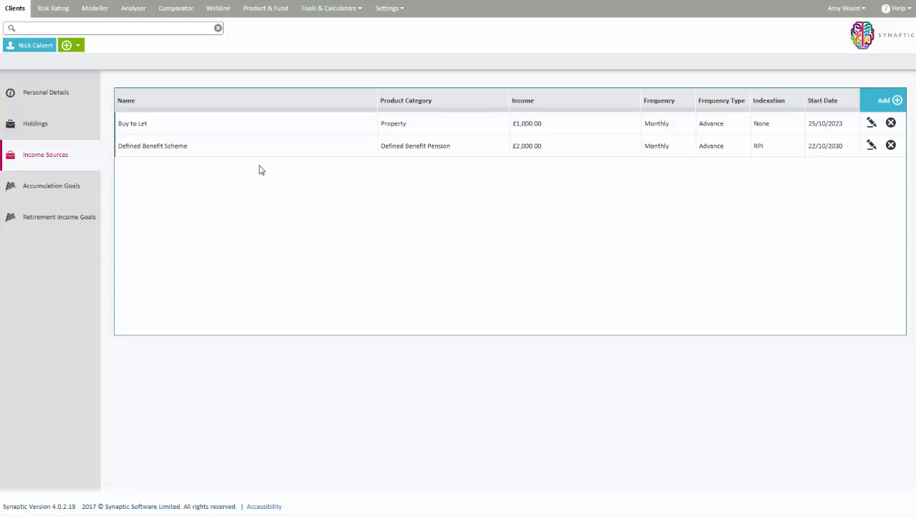
Start an income analysis in Analyser and name the goal with the client's first name followed by "review 3".
{"action": "left_click", "coordinate": [137, 14]}
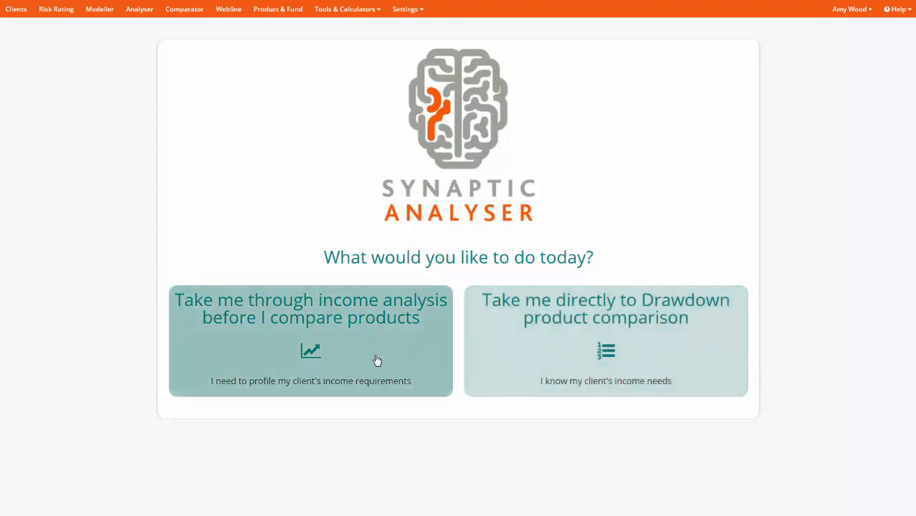
{"action": "left_click", "coordinate": [377, 359]}
{"action": "left_click", "coordinate": [287, 272]}
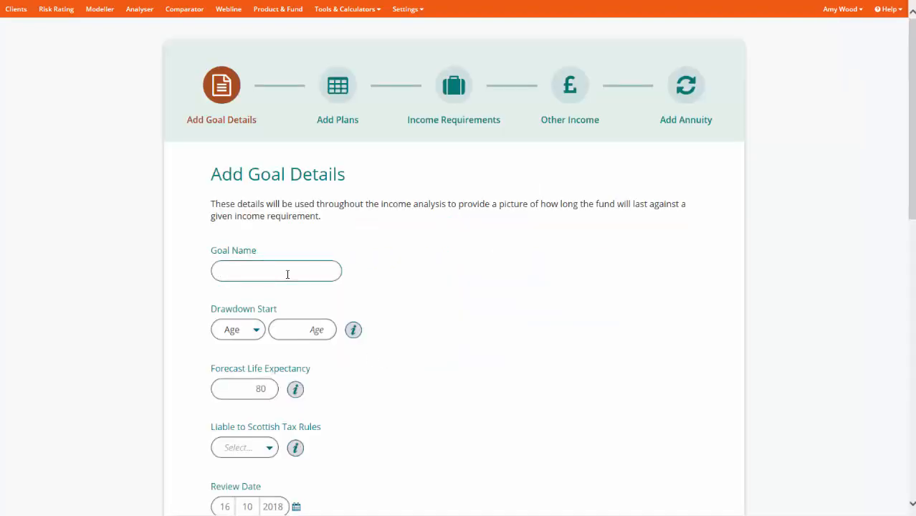
{"action": "type", "text": "Nick review 3"}
Set the goal's drawdown start to age 60 and Liable to Scottish Tax Rules to No.
{"action": "left_click", "coordinate": [230, 333]}
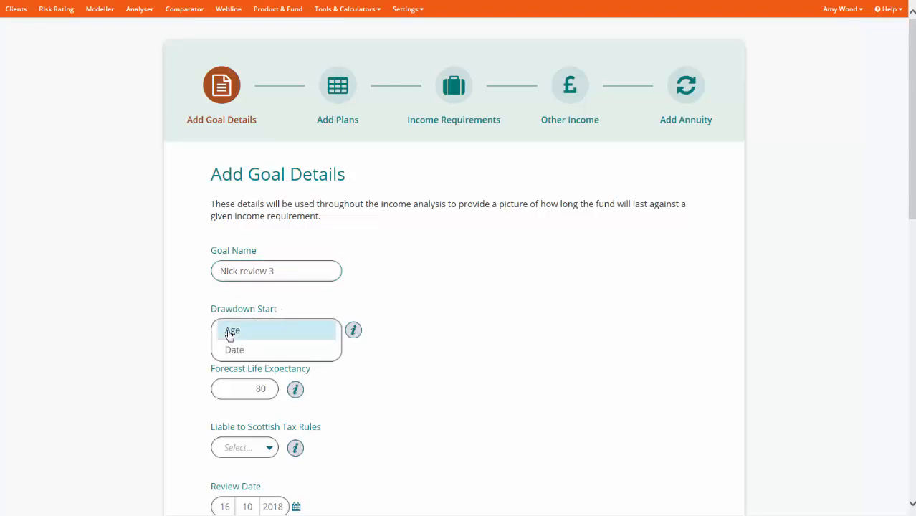
{"action": "left_click", "coordinate": [237, 333]}
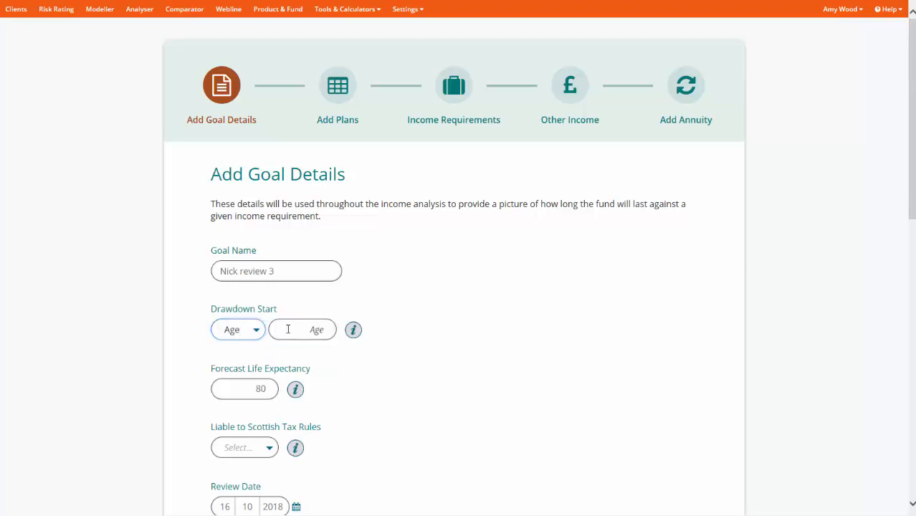
{"action": "left_click", "coordinate": [287, 329]}
{"action": "type", "text": "60"}
{"action": "scroll", "coordinate": [263, 404], "scroll_direction": "down", "scroll_amount": 2}
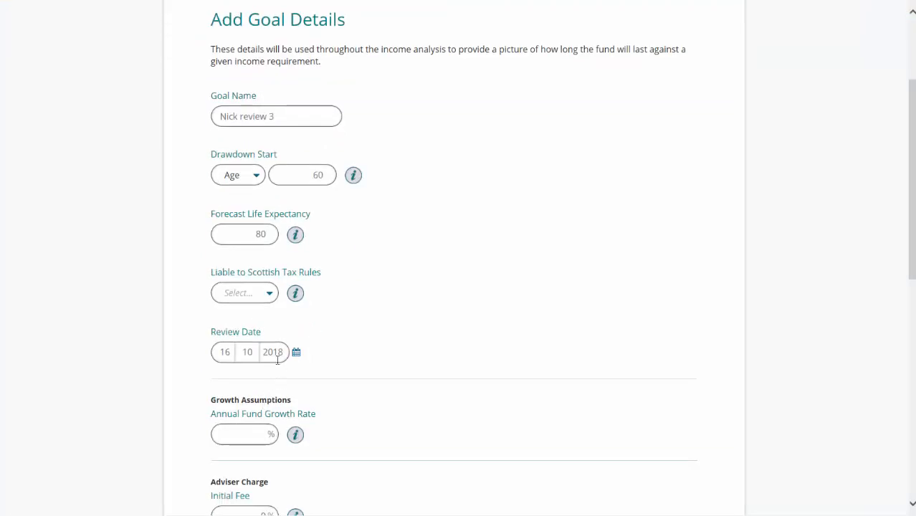
{"action": "left_click", "coordinate": [270, 296]}
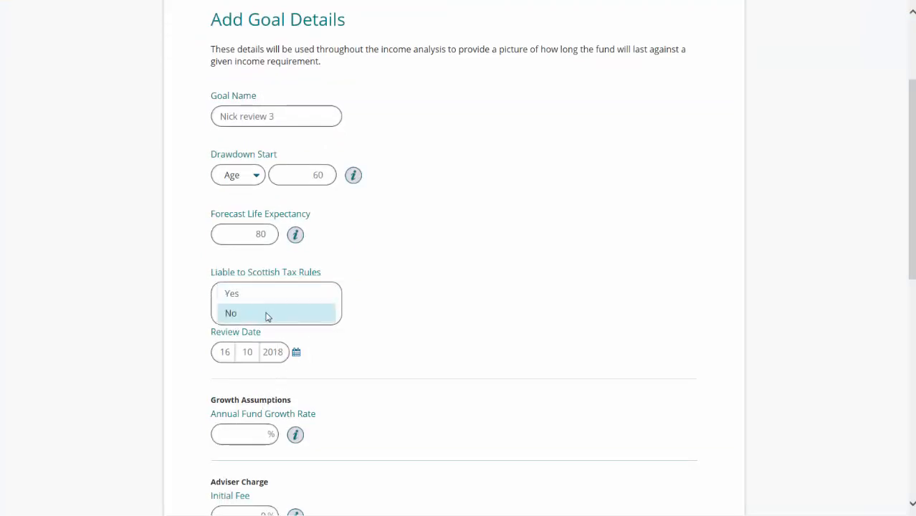
{"action": "left_click", "coordinate": [266, 315]}
Set the goal's annual fund growth rate to 4%.
{"action": "scroll", "coordinate": [341, 329], "scroll_direction": "down", "scroll_amount": 3}
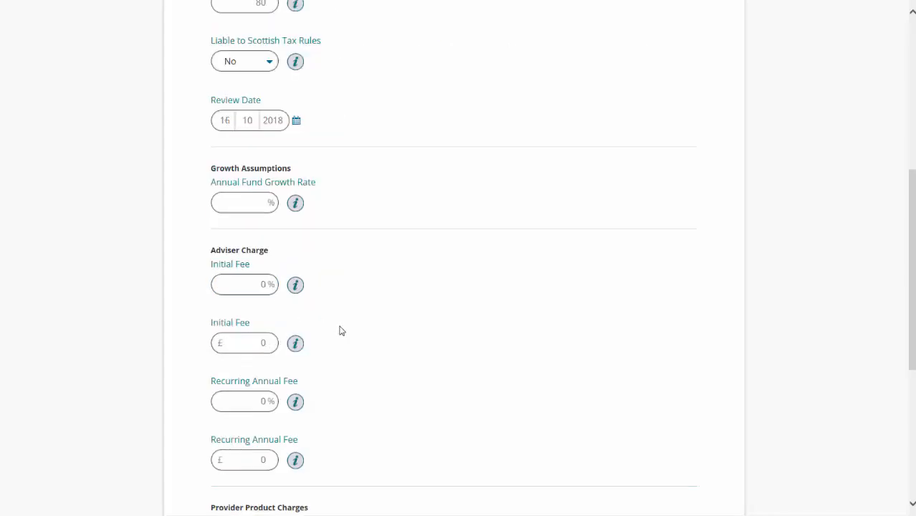
{"action": "scroll", "coordinate": [341, 329], "scroll_direction": "down", "scroll_amount": 1}
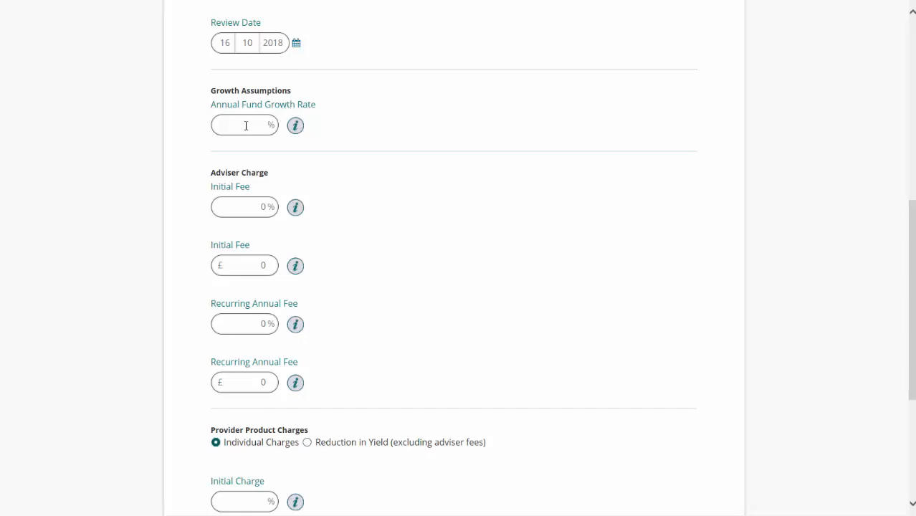
{"action": "type", "text": "4"}
{"action": "left_click", "coordinate": [271, 149]}
Set the adviser charges to a 3% initial fee and a 1.00% recurring annual fee.
{"action": "left_click", "coordinate": [245, 206]}
{"action": "mouse_move", "coordinate": [301, 215]}
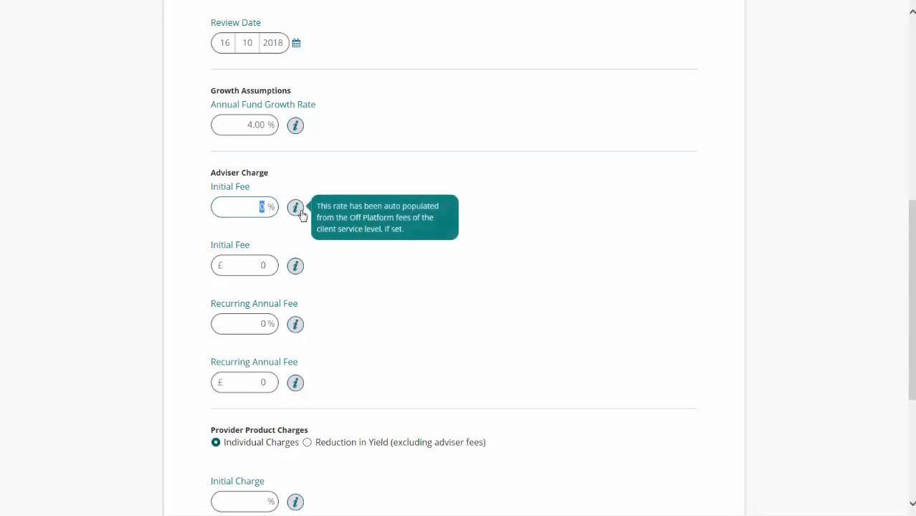
{"action": "type", "text": "3"}
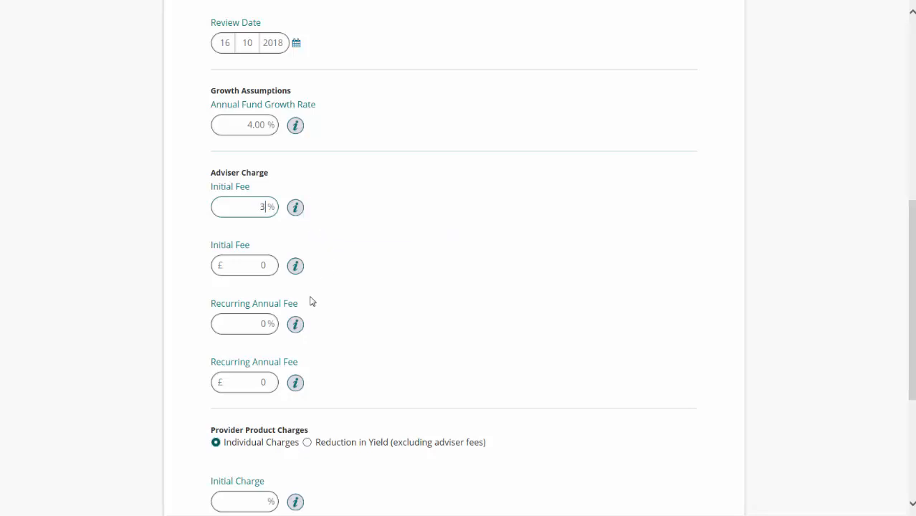
{"action": "left_click", "coordinate": [251, 324]}
{"action": "type", "text": "1.00"}
Set the provider's individual charges to 0.50% initial and 0.75% annual, and proceed to the results page.
{"action": "scroll", "coordinate": [373, 294], "scroll_direction": "down", "scroll_amount": 3}
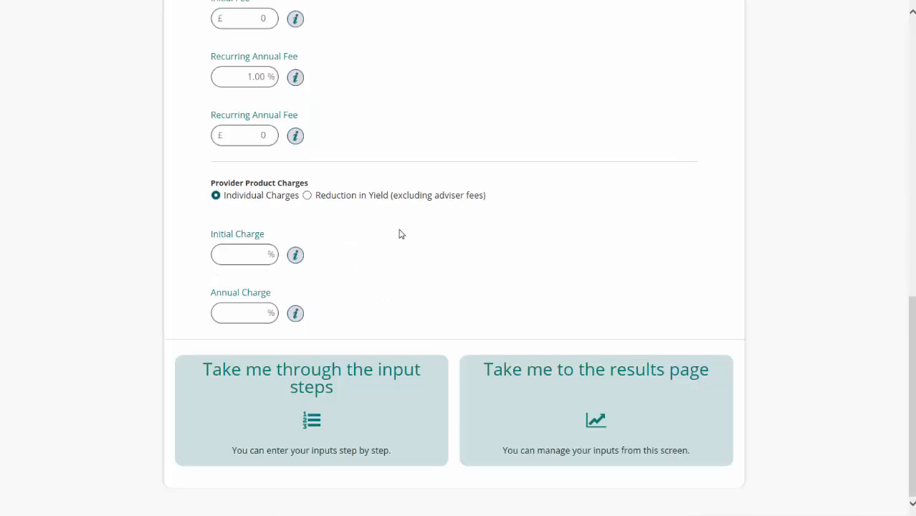
{"action": "left_click", "coordinate": [266, 256]}
{"action": "type", "text": "0.50"}
{"action": "left_click", "coordinate": [254, 313]}
{"action": "type", "text": "0.75"}
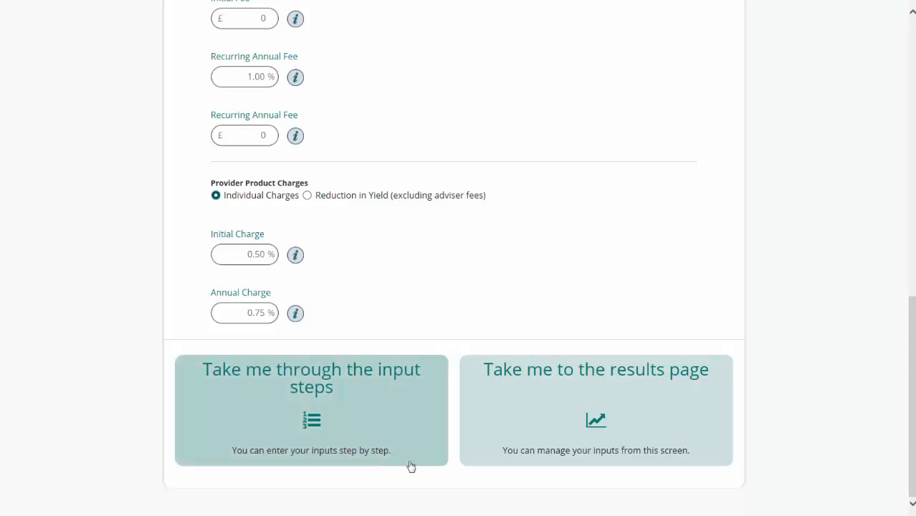
{"action": "left_click", "coordinate": [548, 427]}
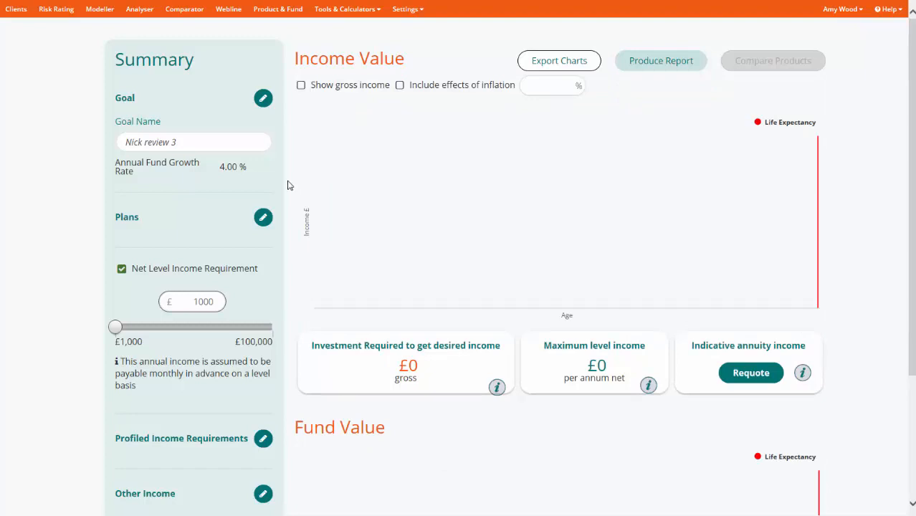
Open the summary's plans for editing and set the income strategy to PCLS.
{"action": "scroll", "coordinate": [195, 233], "scroll_direction": "down", "scroll_amount": 3}
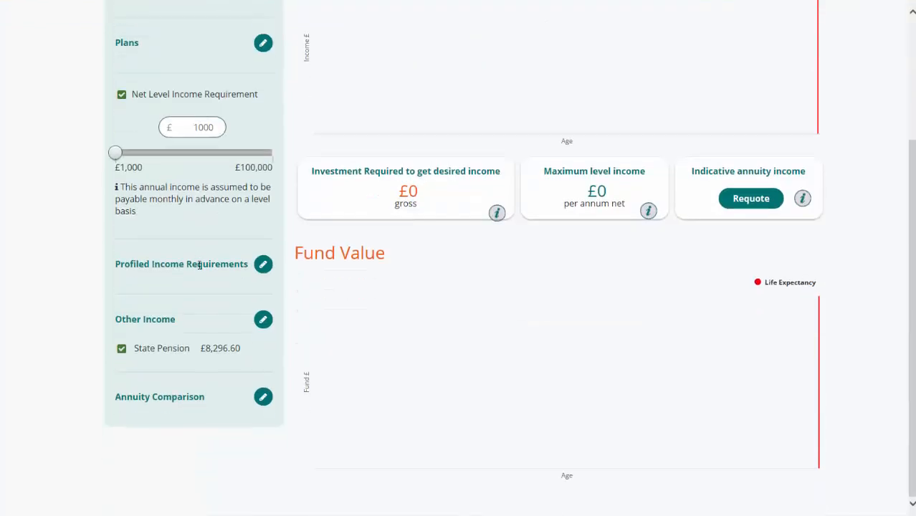
{"action": "scroll", "coordinate": [213, 362], "scroll_direction": "up", "scroll_amount": 3}
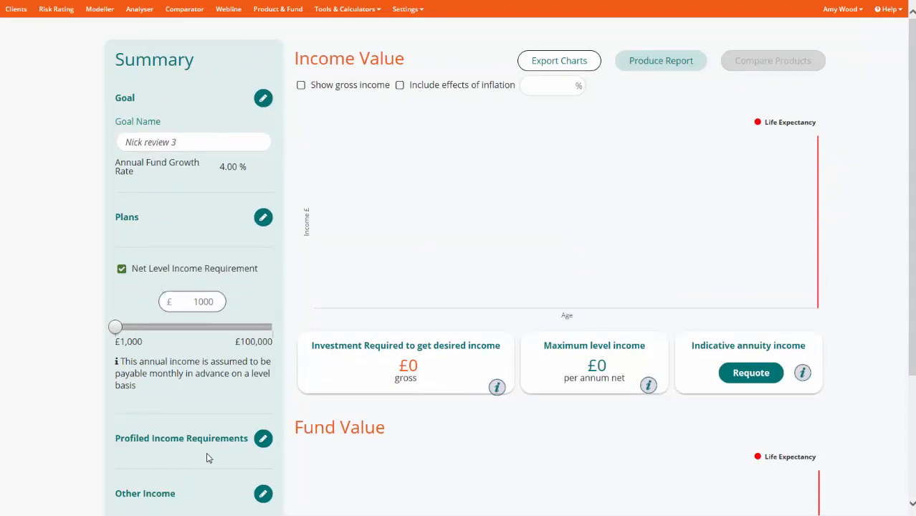
{"action": "scroll", "coordinate": [208, 458], "scroll_direction": "down", "scroll_amount": 2}
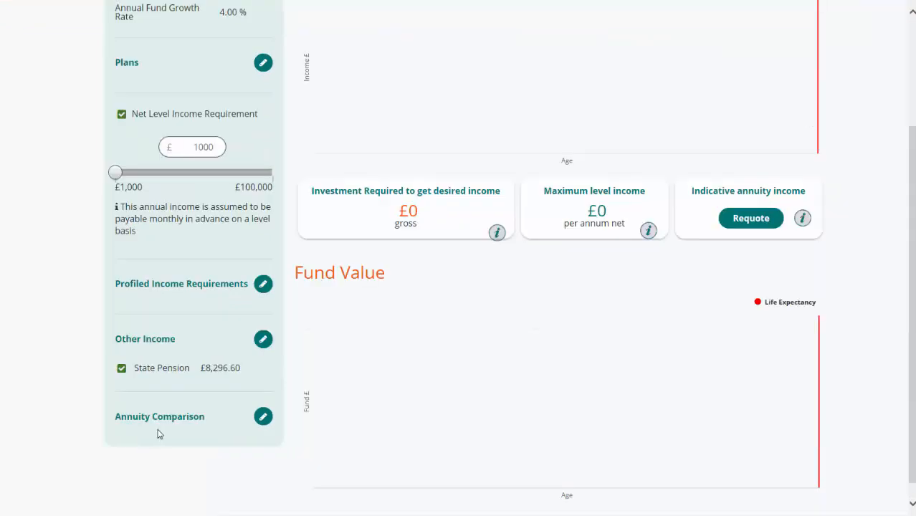
{"action": "scroll", "coordinate": [231, 437], "scroll_direction": "up", "scroll_amount": 2}
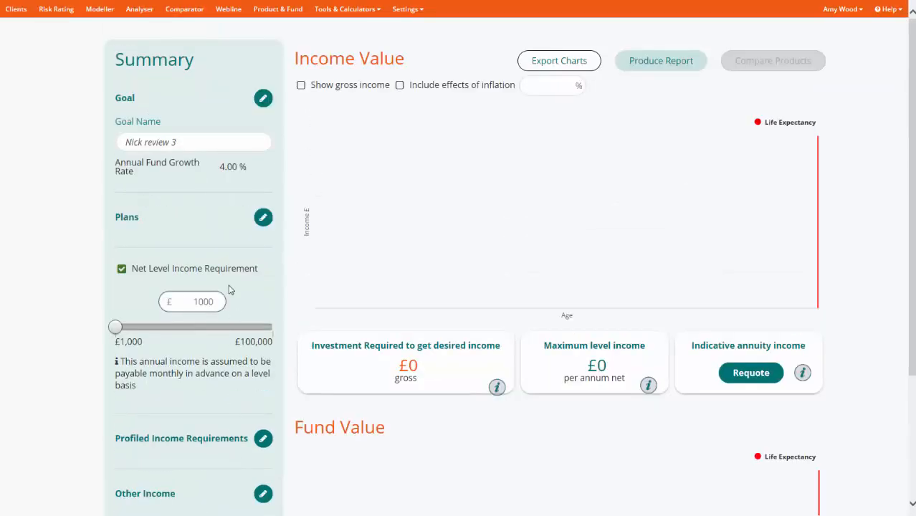
{"action": "left_click", "coordinate": [262, 218]}
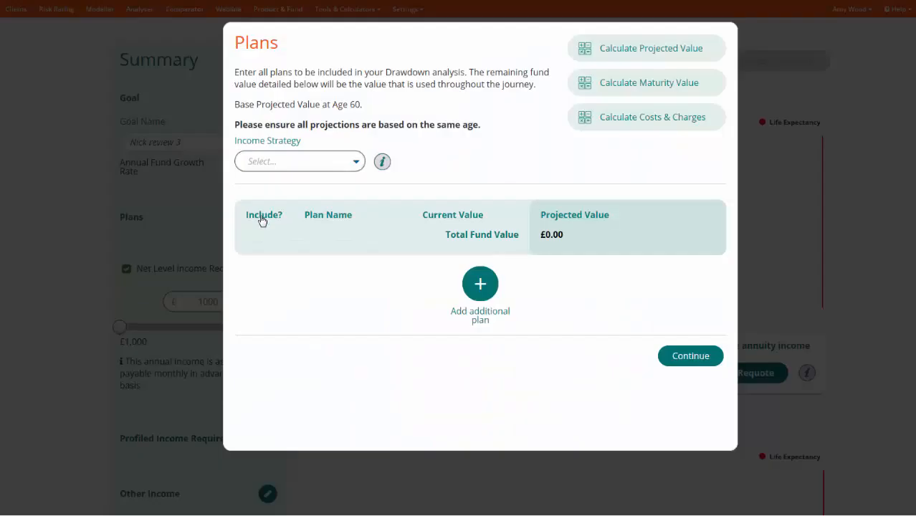
{"action": "left_click", "coordinate": [357, 165]}
{"action": "left_click", "coordinate": [348, 167]}
Add the existing Aviva Pension to the analysis with a projected value of £232,000.
{"action": "left_click", "coordinate": [476, 289]}
{"action": "left_click", "coordinate": [357, 241]}
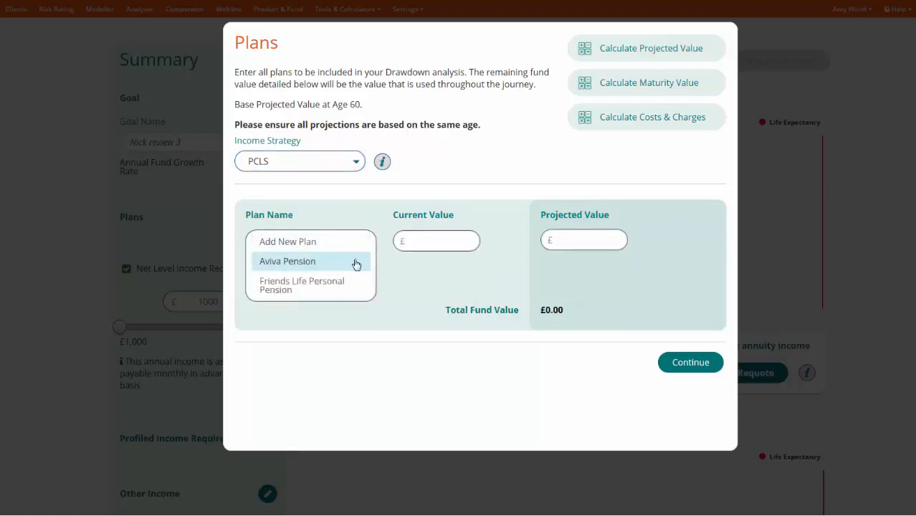
{"action": "left_click", "coordinate": [356, 263]}
{"action": "left_click", "coordinate": [557, 240]}
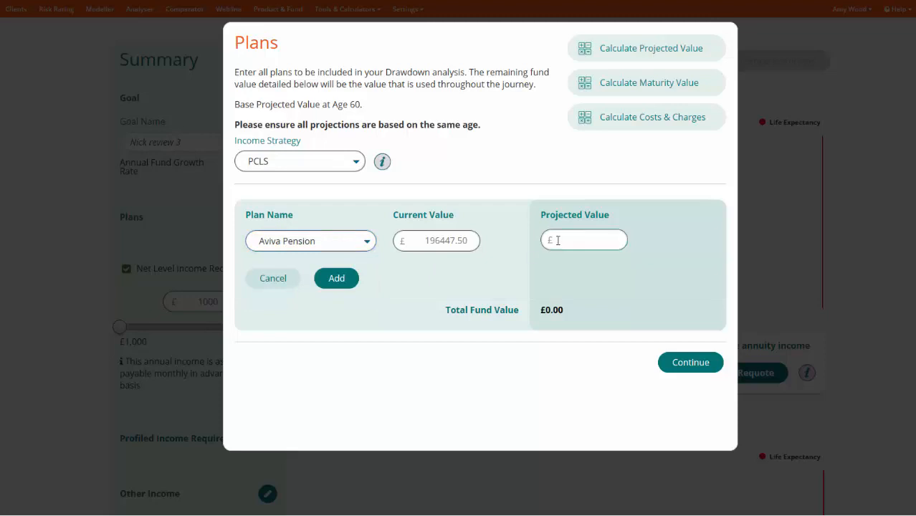
{"action": "type", "text": "232000"}
{"action": "left_click", "coordinate": [335, 286]}
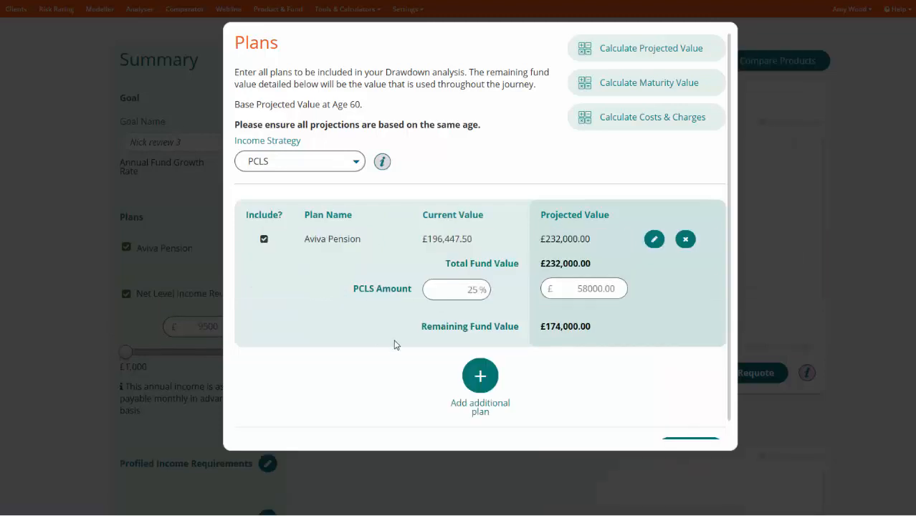
Add the existing Friends Life Personal Pension to the analysis with a projected value of £65,000.
{"action": "left_click", "coordinate": [480, 376]}
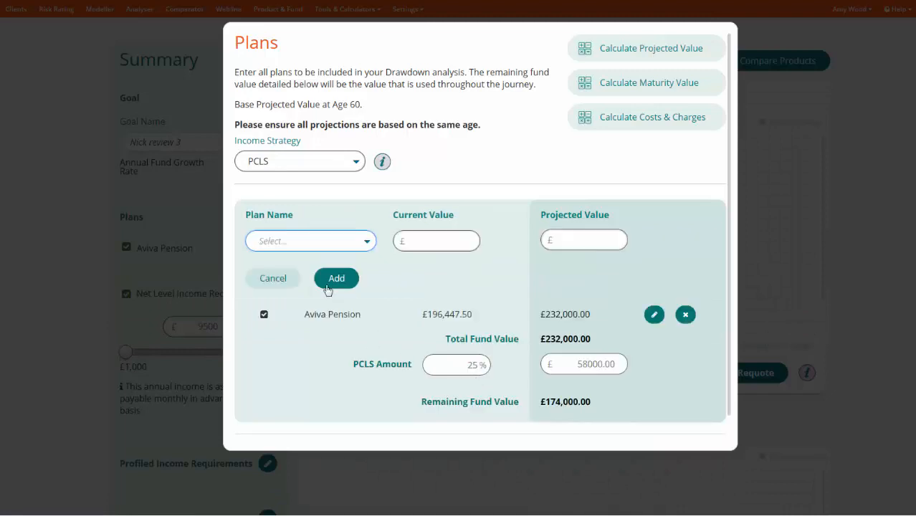
{"action": "left_click", "coordinate": [325, 241]}
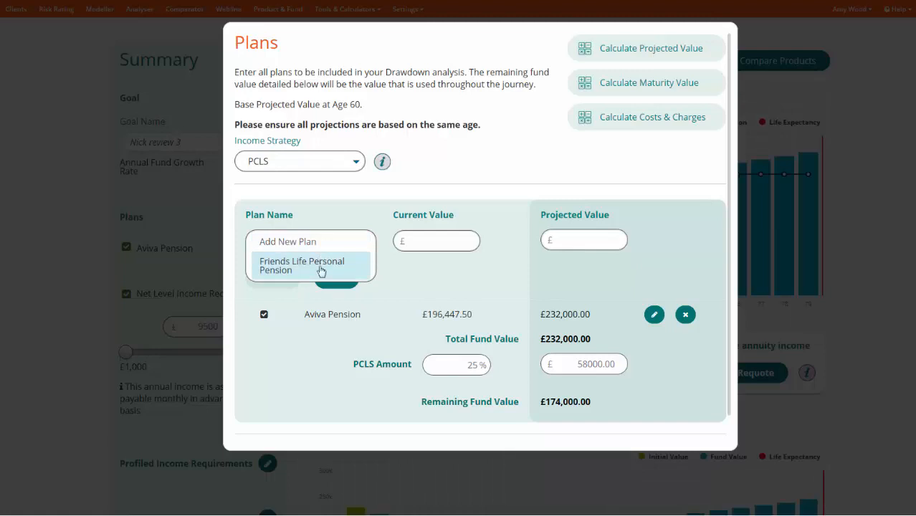
{"action": "left_click", "coordinate": [321, 267]}
{"action": "left_click", "coordinate": [585, 239]}
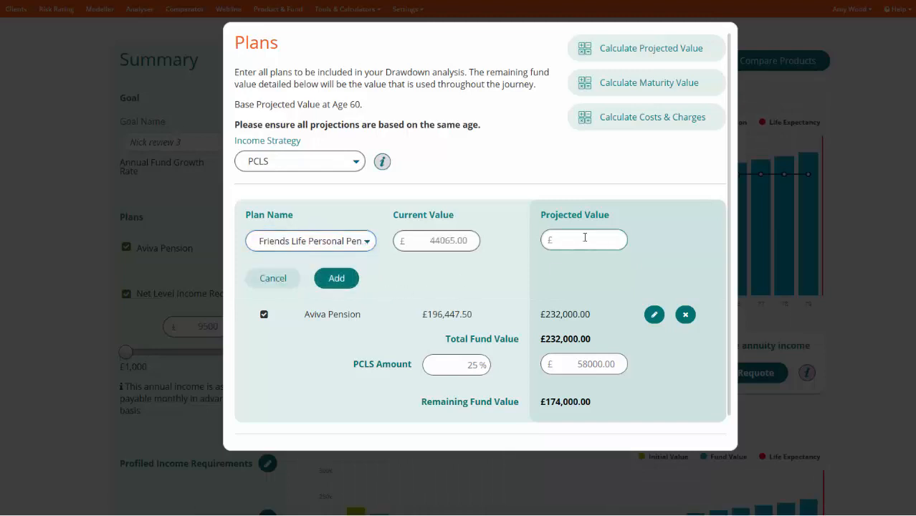
{"action": "left_click", "coordinate": [352, 281]}
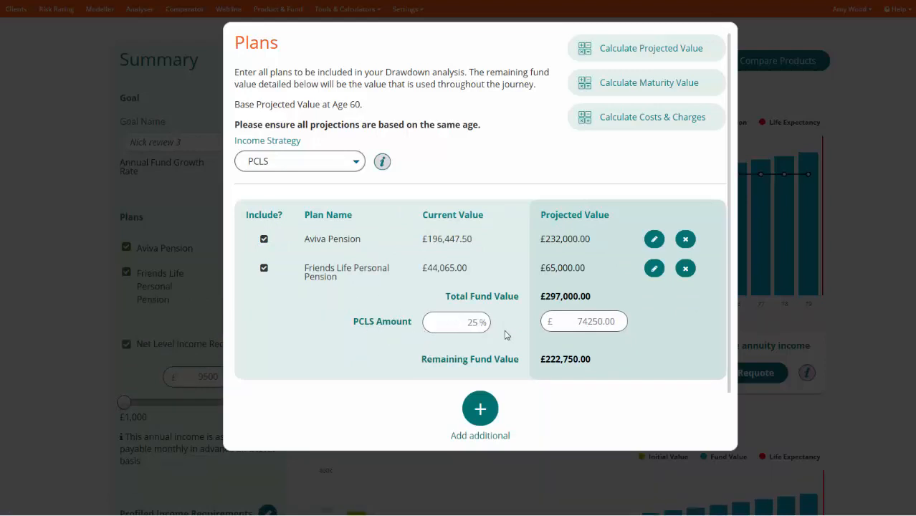
Set the PCLS amount to 25% and return to the income analysis results.
{"action": "left_click_drag", "start_coordinate": [444, 319], "coordinate": [492, 323]}
{"action": "left_click", "coordinate": [502, 326]}
{"action": "scroll", "coordinate": [503, 335], "scroll_direction": "down", "scroll_amount": 1}
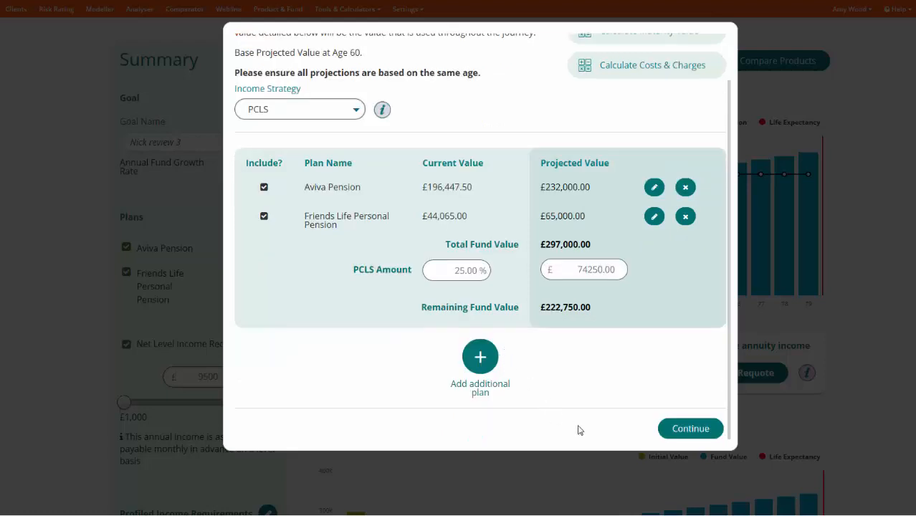
{"action": "left_click", "coordinate": [673, 430]}
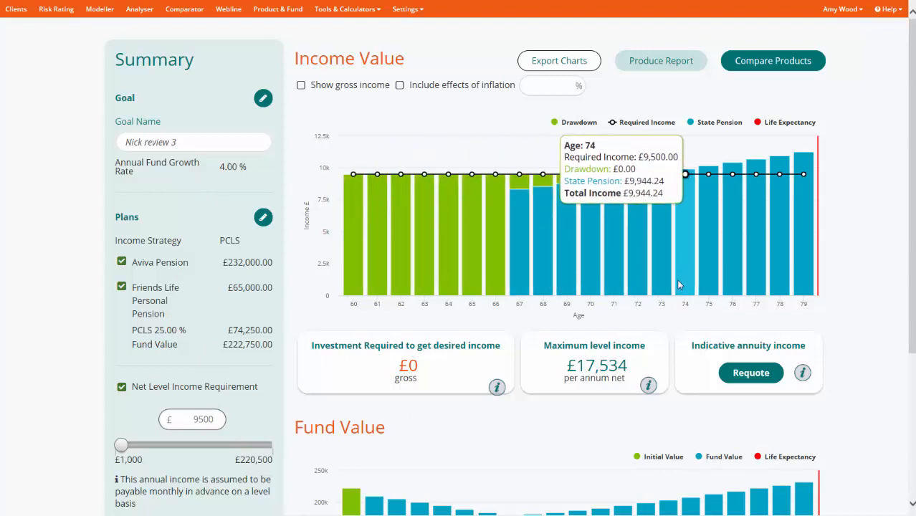
Lower the net level income requirement to £1,000.
{"action": "scroll", "coordinate": [280, 386], "scroll_direction": "down", "scroll_amount": 2}
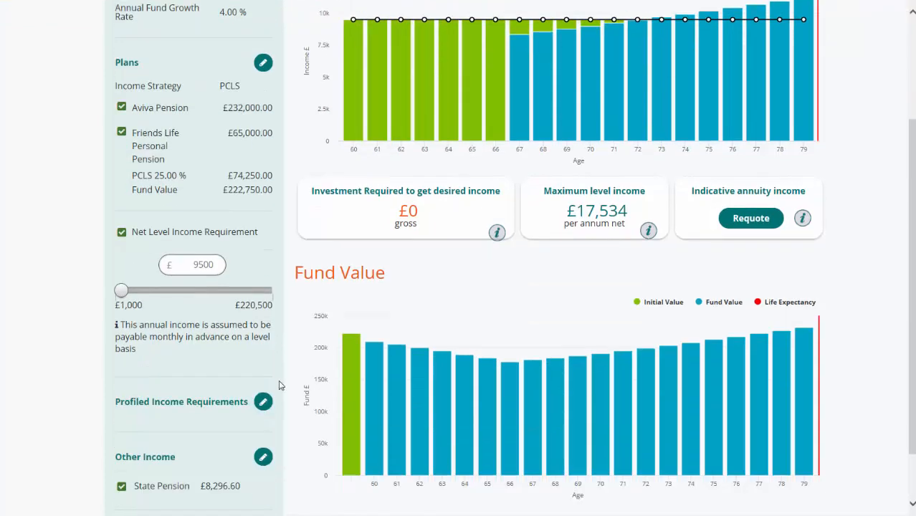
{"action": "scroll", "coordinate": [279, 386], "scroll_direction": "down", "scroll_amount": 1}
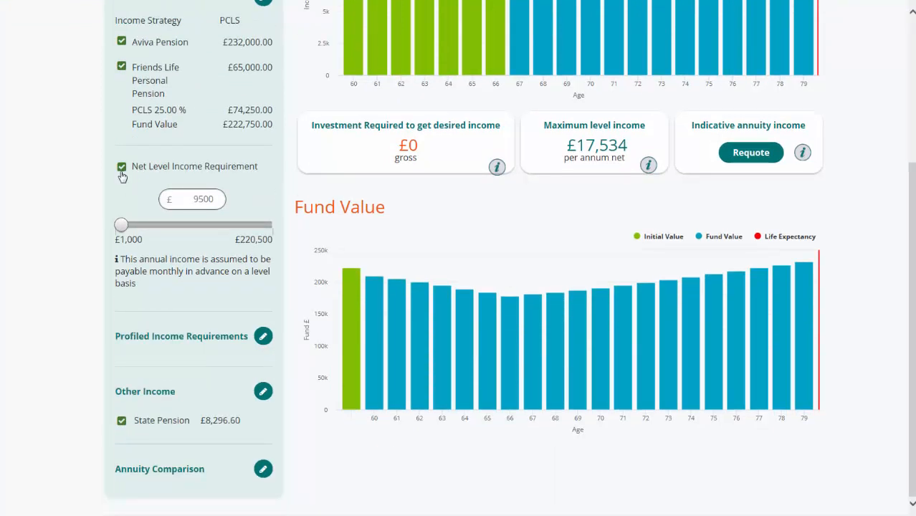
{"action": "left_click_drag", "start_coordinate": [121, 225], "coordinate": [102, 229]}
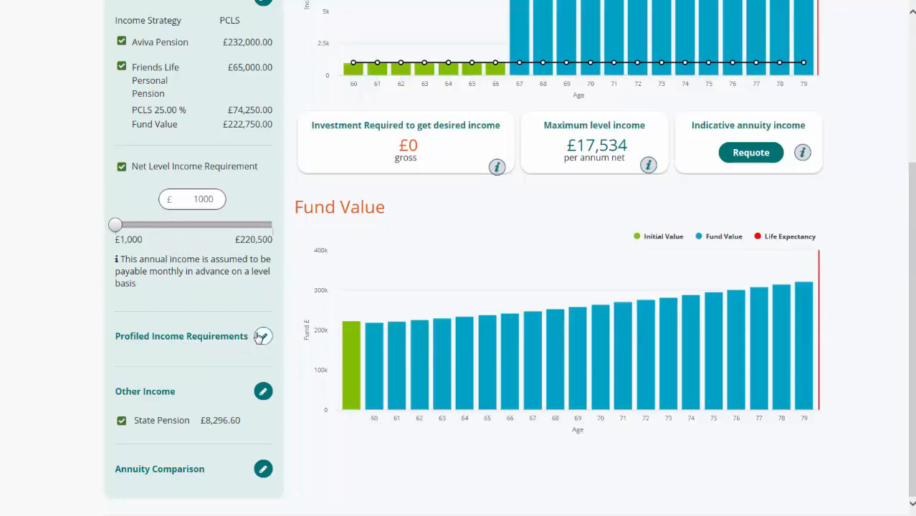
Begin a regular net profiled income requirement of £15,000 from age 60 to age 75.
{"action": "left_click", "coordinate": [263, 336]}
{"action": "left_click", "coordinate": [480, 180]}
{"action": "type", "text": "60"}
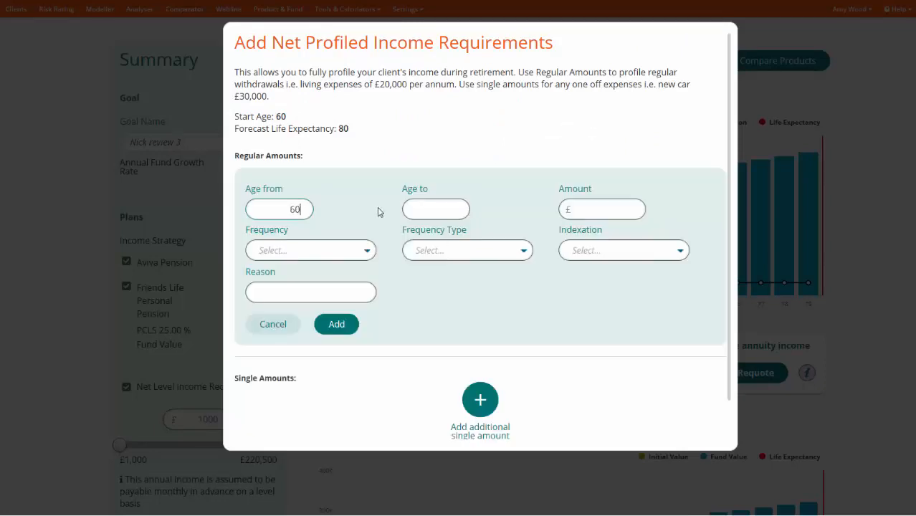
{"action": "left_click", "coordinate": [416, 210]}
{"action": "type", "text": "75"}
{"action": "left_click", "coordinate": [587, 209]}
{"action": "type", "text": "15000"}
Make the £15,000 requirement payable annually in advance with RPI indexation and the reason Living Costs, and add it to the regular amounts.
{"action": "left_click", "coordinate": [338, 251]}
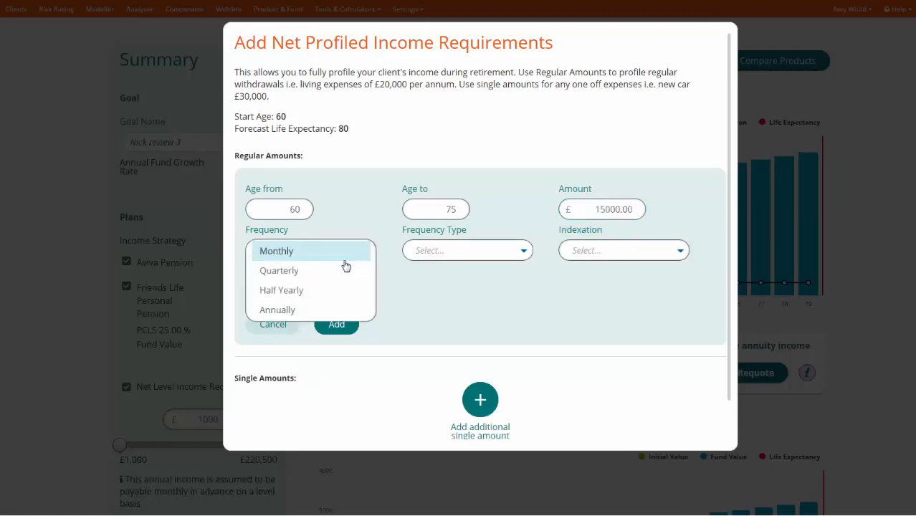
{"action": "left_click", "coordinate": [343, 311]}
{"action": "left_click", "coordinate": [477, 252]}
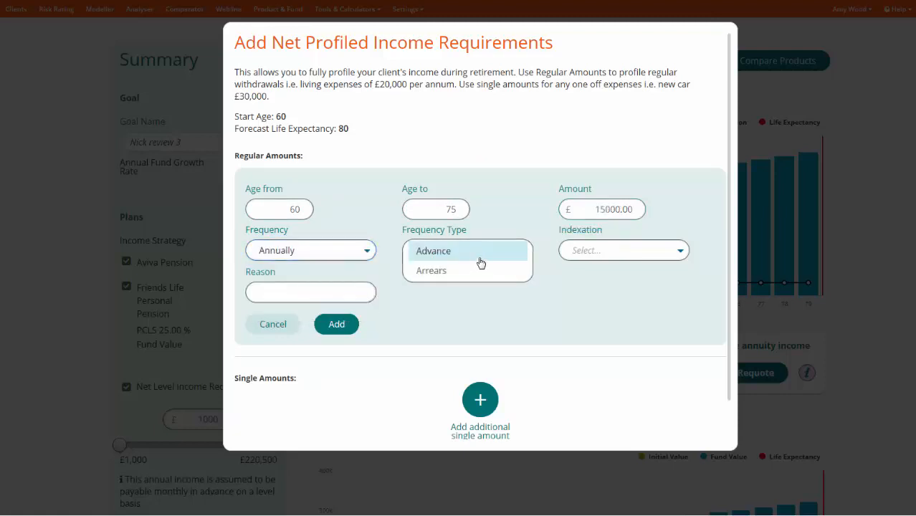
{"action": "left_click", "coordinate": [480, 259]}
{"action": "left_click", "coordinate": [578, 251]}
{"action": "left_click", "coordinate": [579, 268]}
{"action": "left_click", "coordinate": [332, 292]}
{"action": "type", "text": "Living Costs"}
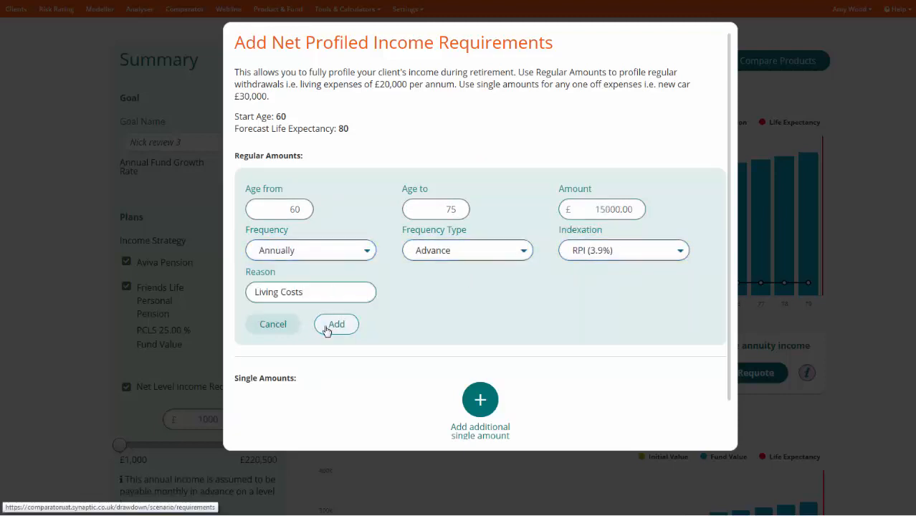
{"action": "left_click", "coordinate": [326, 326]}
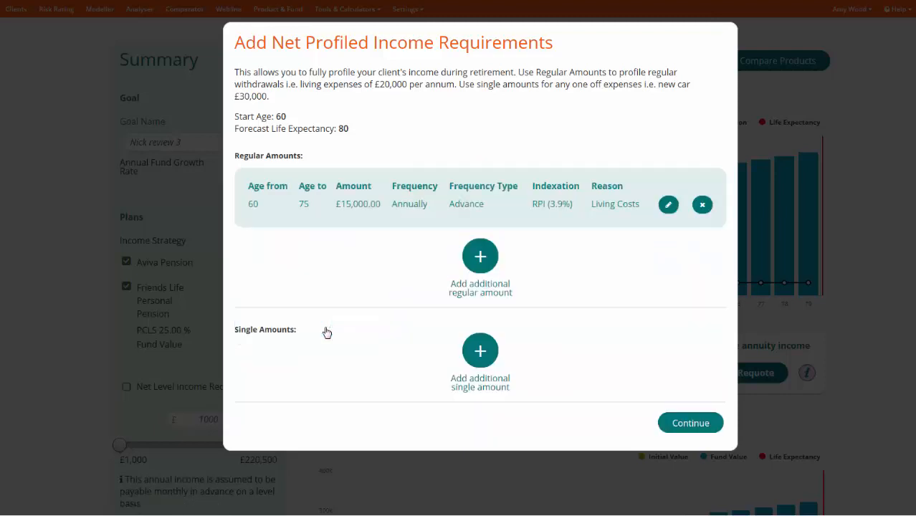
Add a second regular requirement of £20,000 from age 75 to 80, paid annually in advance with RPI indexation, for Living Costs.
{"action": "left_click", "coordinate": [483, 262]}
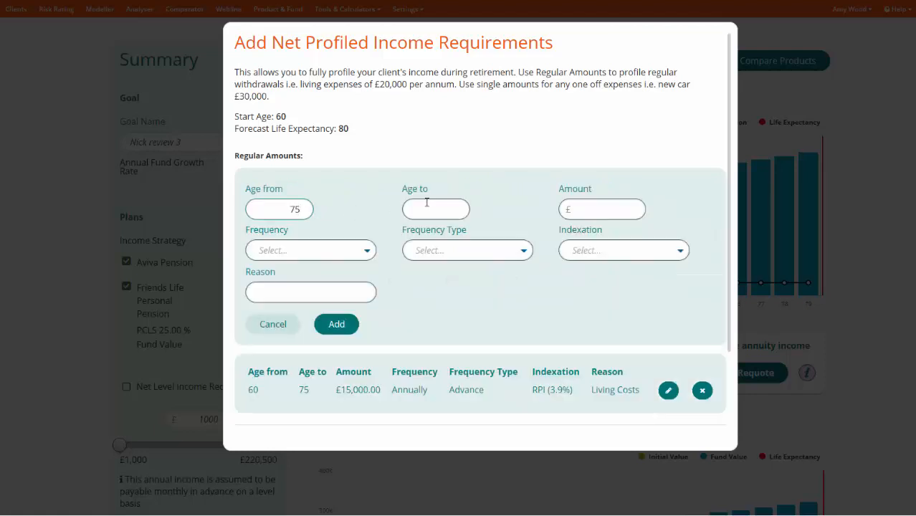
{"action": "left_click", "coordinate": [579, 208]}
{"action": "type", "text": "20000"}
{"action": "left_click", "coordinate": [290, 250]}
{"action": "left_click", "coordinate": [337, 309]}
{"action": "left_click", "coordinate": [432, 260]}
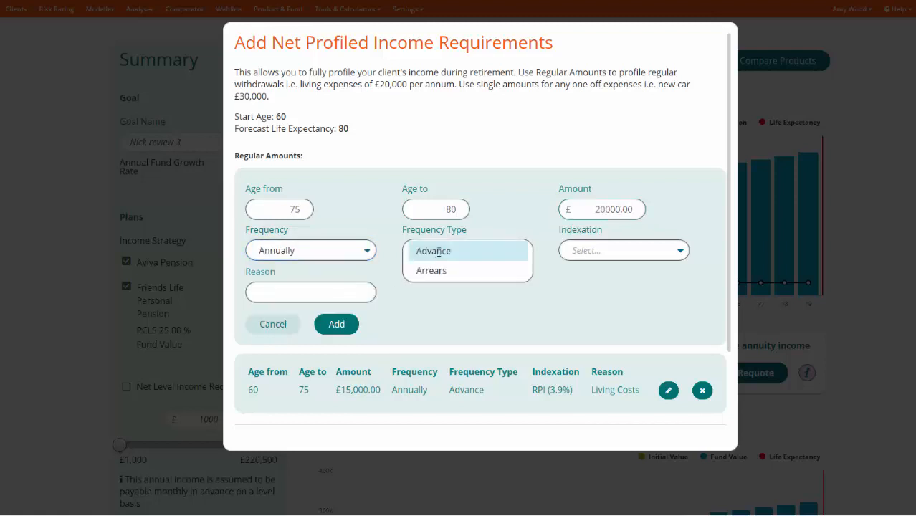
{"action": "left_click", "coordinate": [434, 250]}
{"action": "left_click", "coordinate": [597, 256]}
{"action": "left_click", "coordinate": [597, 268]}
{"action": "key", "text": "Tab"}
{"action": "type", "text": "Living Costs"}
{"action": "left_click", "coordinate": [335, 324]}
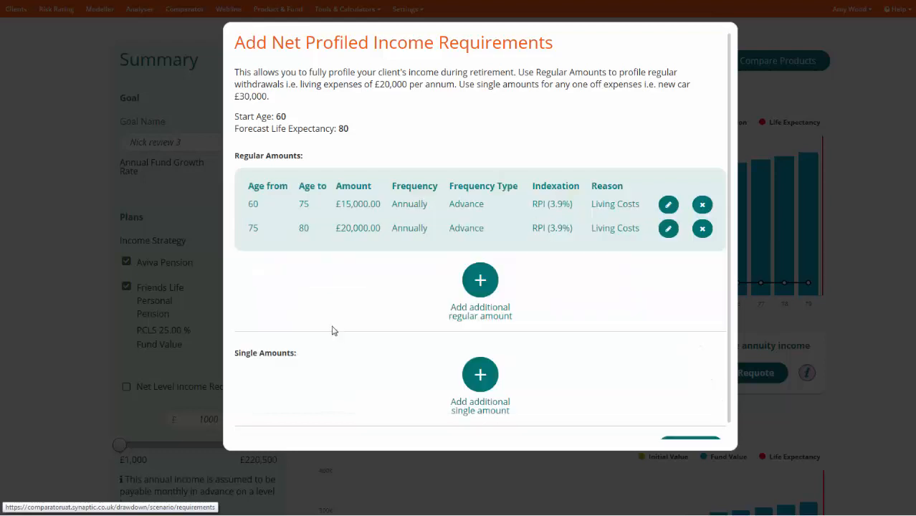
Add a single £20,000 requirement at age 67 for a Car and apply the profiled income requirements to the analysis.
{"action": "left_click", "coordinate": [480, 374]}
{"action": "scroll", "coordinate": [480, 383], "scroll_direction": "down", "scroll_amount": 1}
{"action": "left_click", "coordinate": [327, 349]}
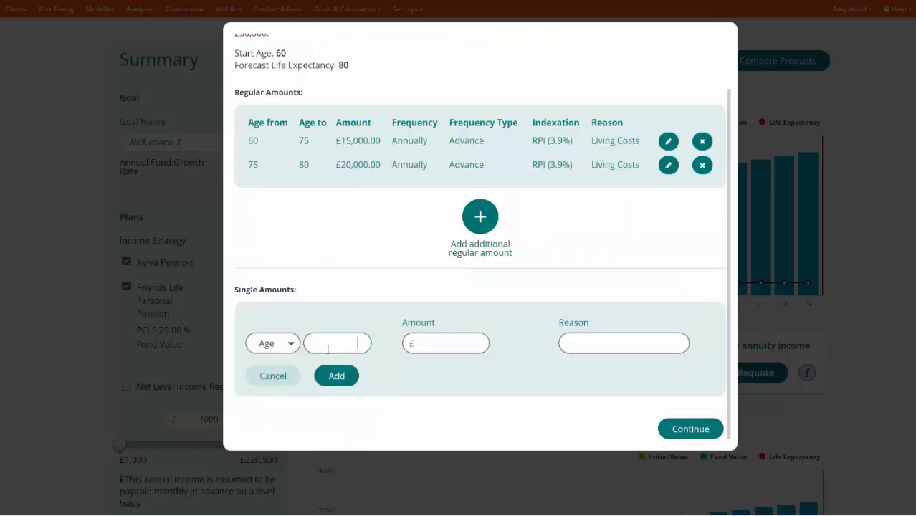
{"action": "left_click", "coordinate": [440, 344]}
{"action": "type", "text": "20000"}
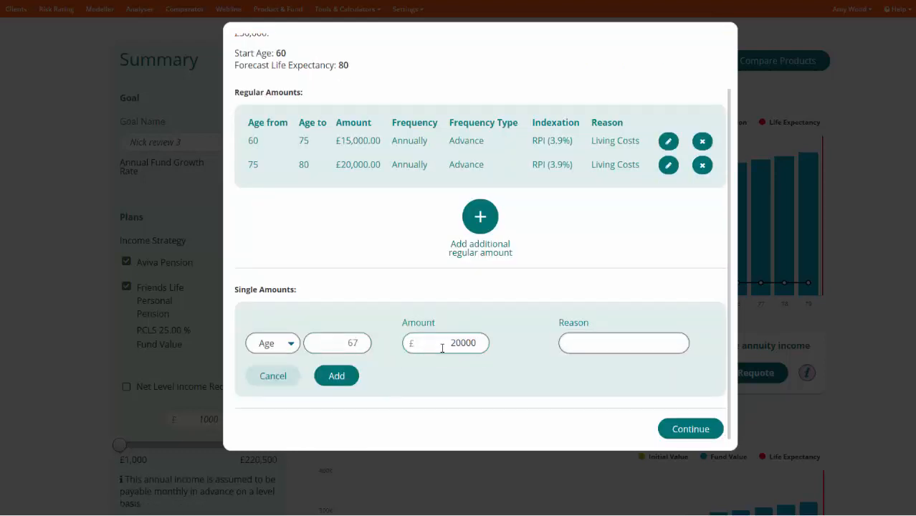
{"action": "left_click", "coordinate": [597, 343]}
{"action": "type", "text": "Car"}
{"action": "left_click", "coordinate": [348, 375]}
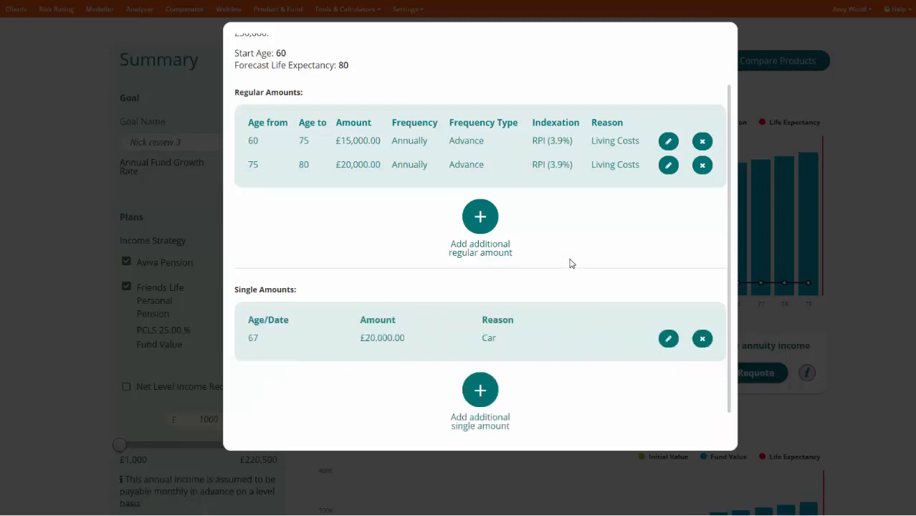
{"action": "scroll", "coordinate": [571, 262], "scroll_direction": "down", "scroll_amount": 1}
{"action": "left_click", "coordinate": [686, 429]}
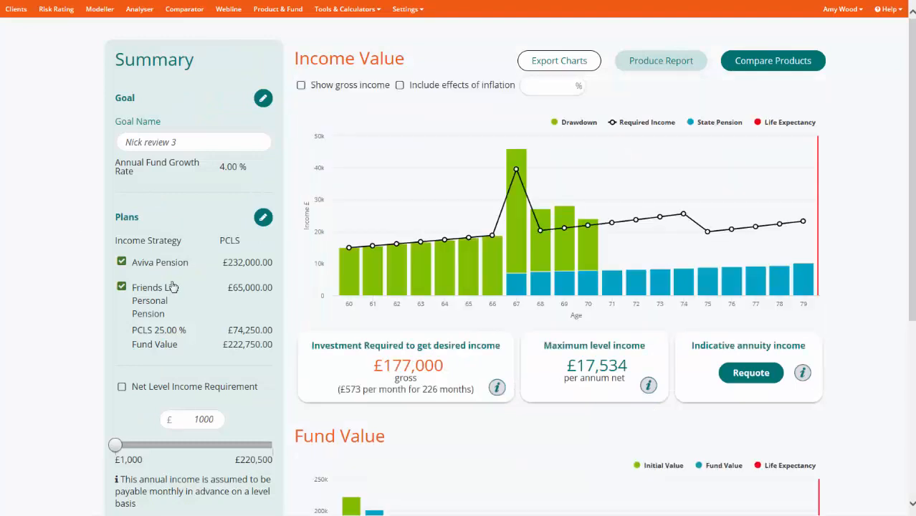
Include the existing Buy to Let income in the analysis as other income, keeping its stored details.
{"action": "scroll", "coordinate": [169, 330], "scroll_direction": "down", "scroll_amount": 4}
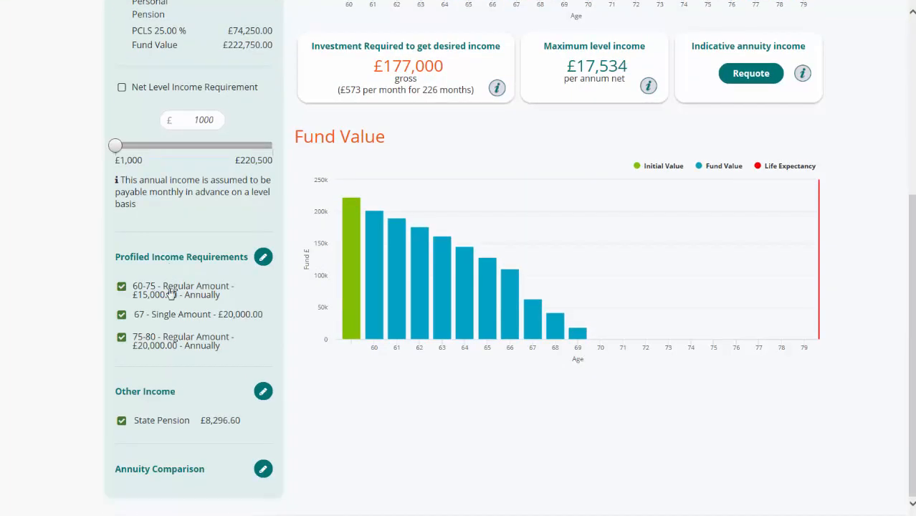
{"action": "scroll", "coordinate": [170, 357], "scroll_direction": "up", "scroll_amount": 4}
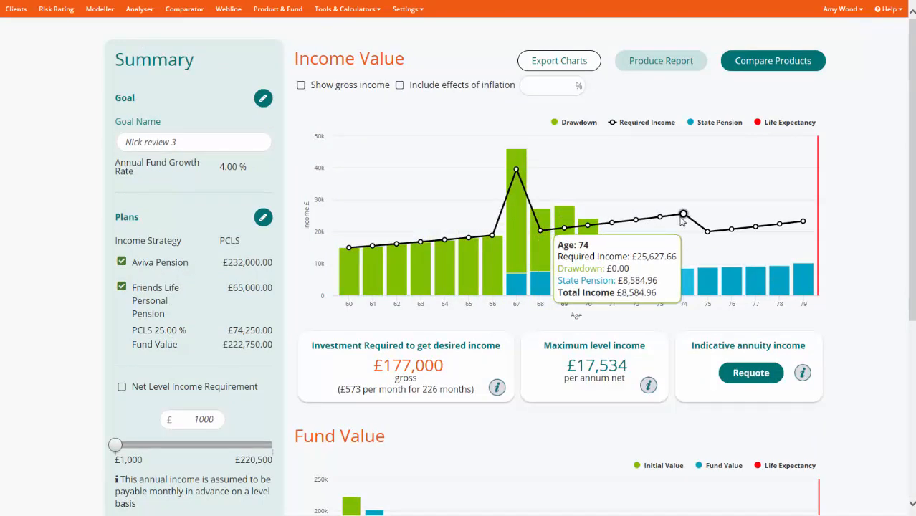
{"action": "scroll", "coordinate": [203, 394], "scroll_direction": "down", "scroll_amount": 2}
{"action": "scroll", "coordinate": [204, 400], "scroll_direction": "down", "scroll_amount": 2}
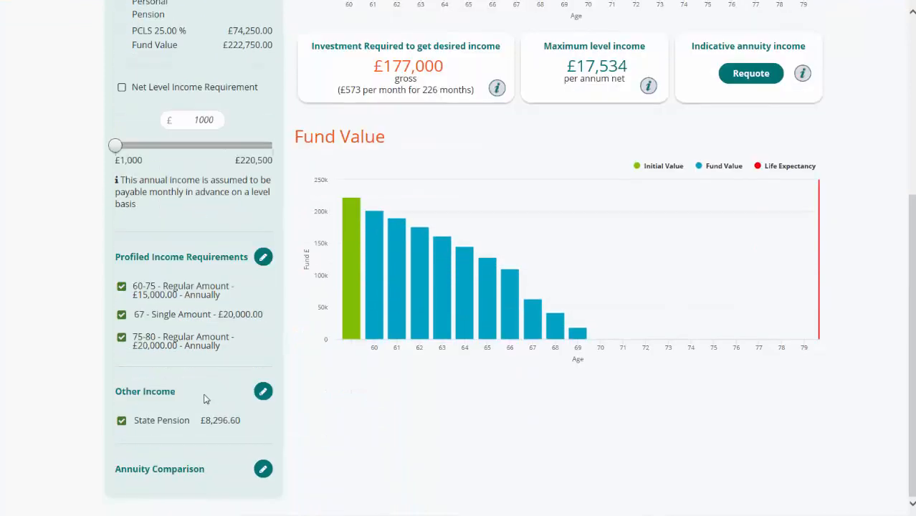
{"action": "left_click", "coordinate": [263, 393]}
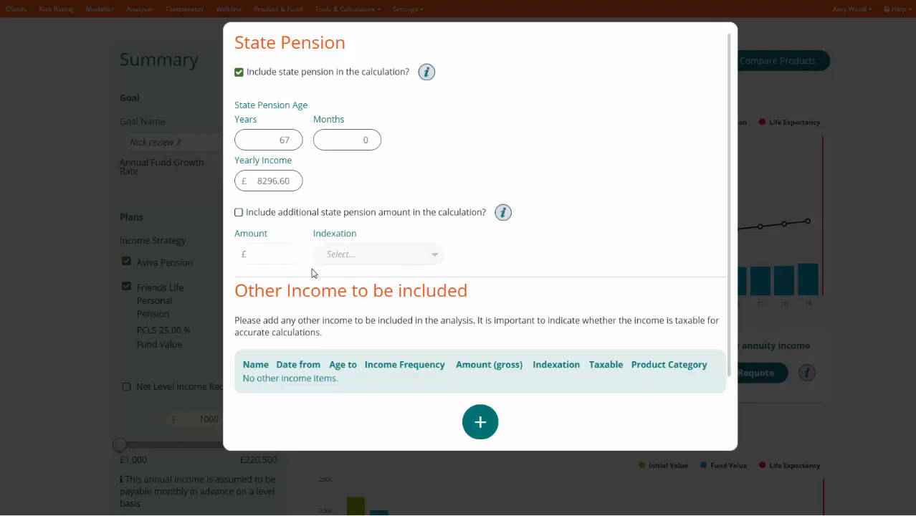
{"action": "scroll", "coordinate": [314, 281], "scroll_direction": "down", "scroll_amount": 2}
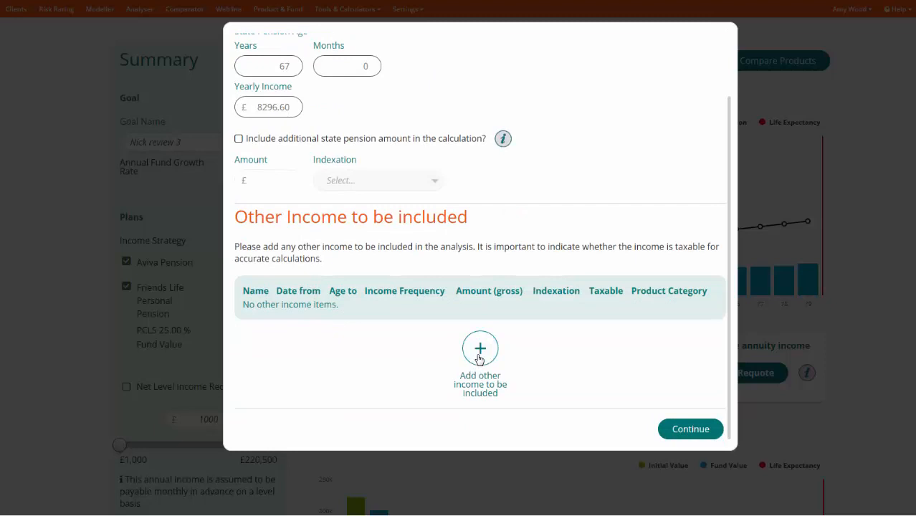
{"action": "left_click", "coordinate": [479, 349]}
{"action": "scroll", "coordinate": [479, 358], "scroll_direction": "down", "scroll_amount": 3}
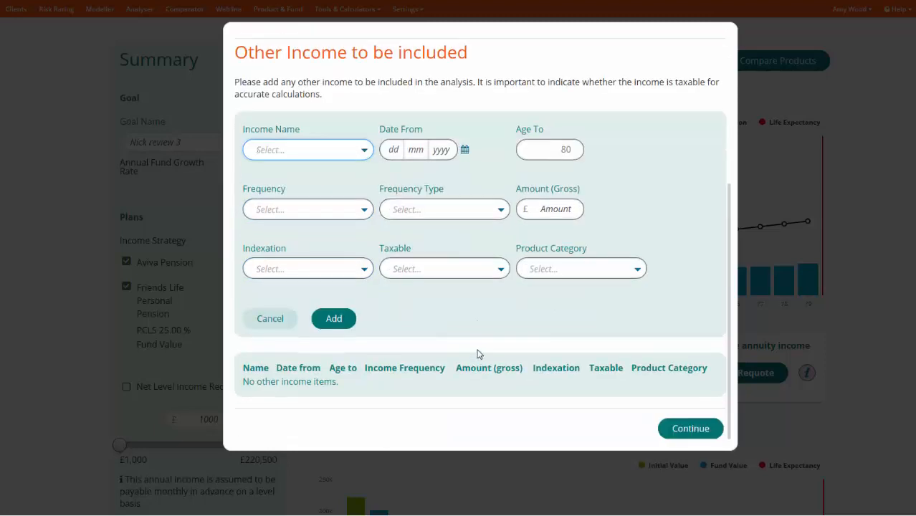
{"action": "left_click", "coordinate": [354, 152]}
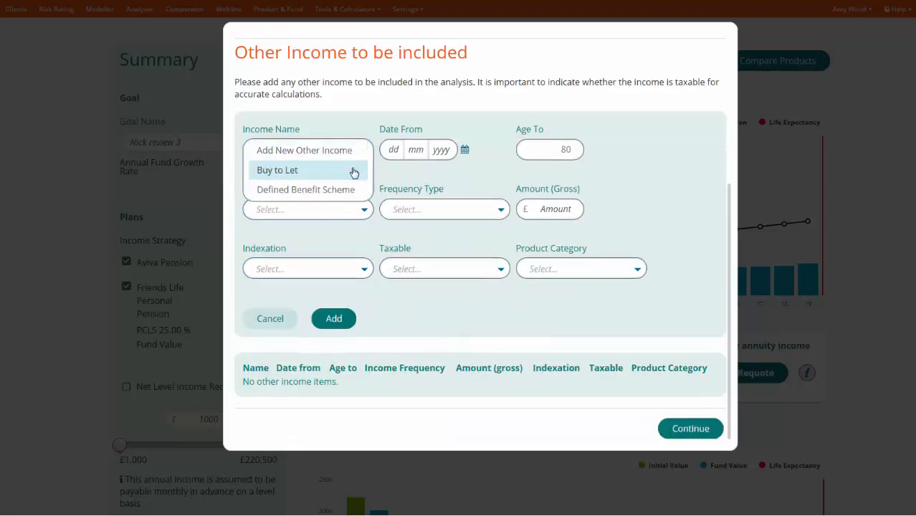
{"action": "left_click", "coordinate": [354, 172]}
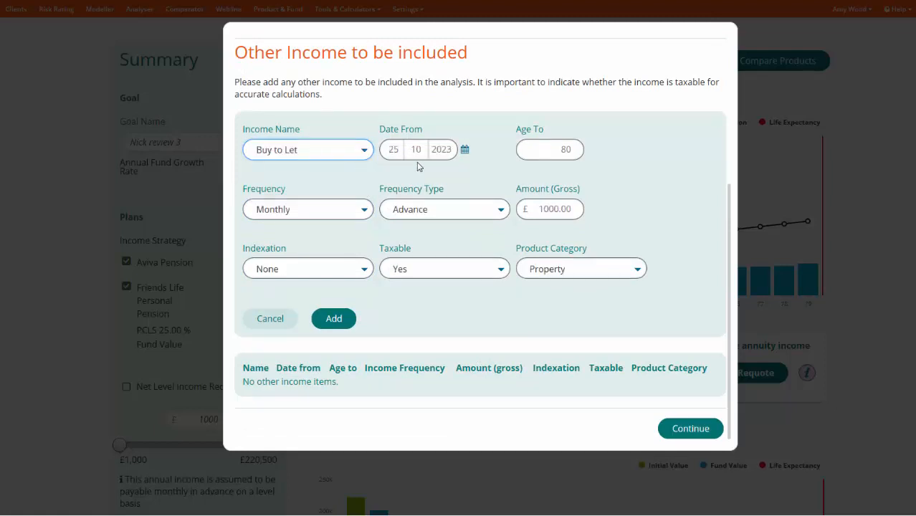
{"action": "left_click", "coordinate": [326, 321]}
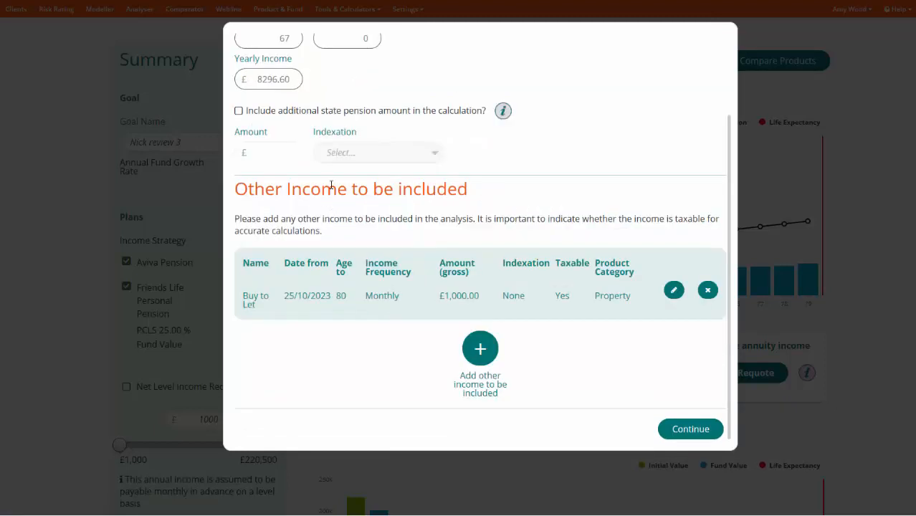
Include the existing Defined Benefit Scheme as another income and apply the other income to the analysis.
{"action": "left_click", "coordinate": [481, 348]}
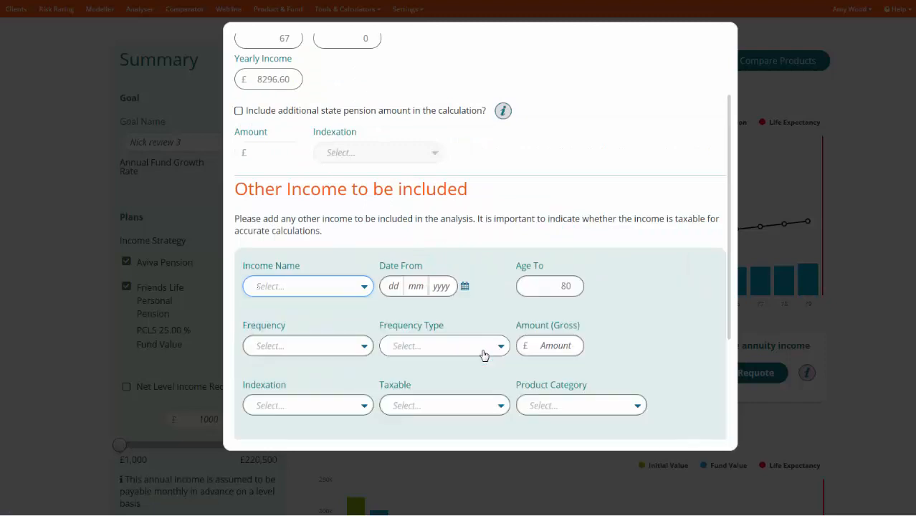
{"action": "scroll", "coordinate": [352, 262], "scroll_direction": "down", "scroll_amount": 2}
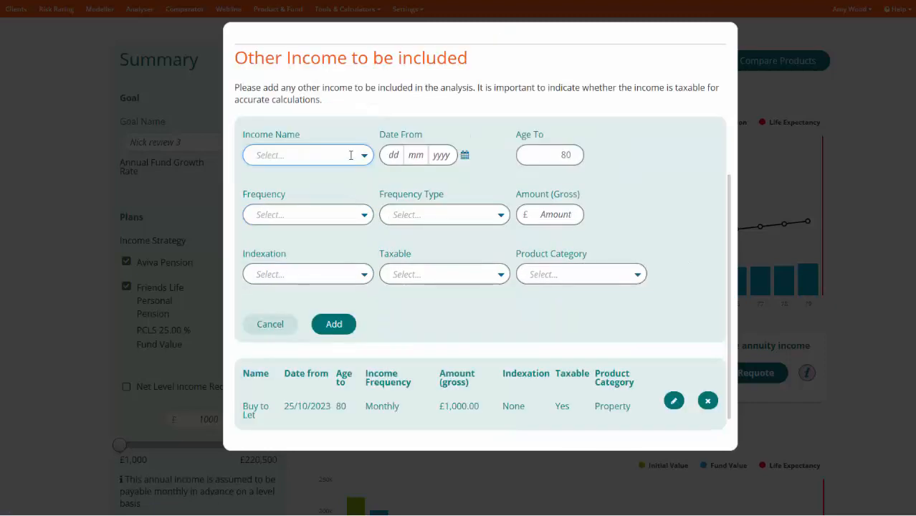
{"action": "left_click", "coordinate": [351, 157]}
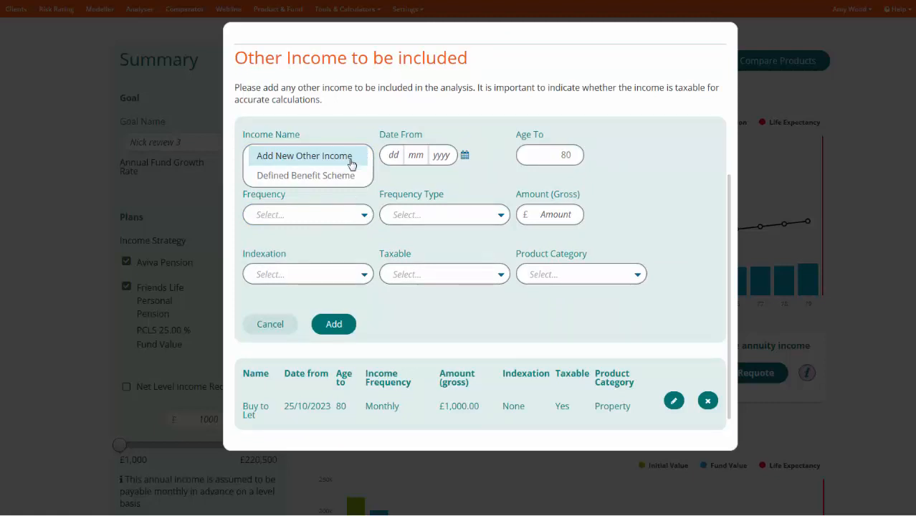
{"action": "left_click", "coordinate": [351, 177]}
{"action": "left_click", "coordinate": [346, 320]}
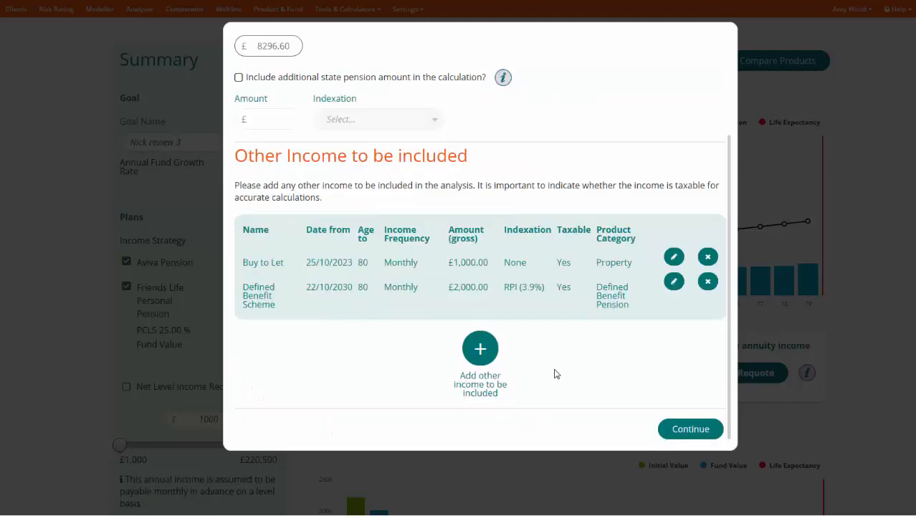
{"action": "left_click", "coordinate": [683, 432]}
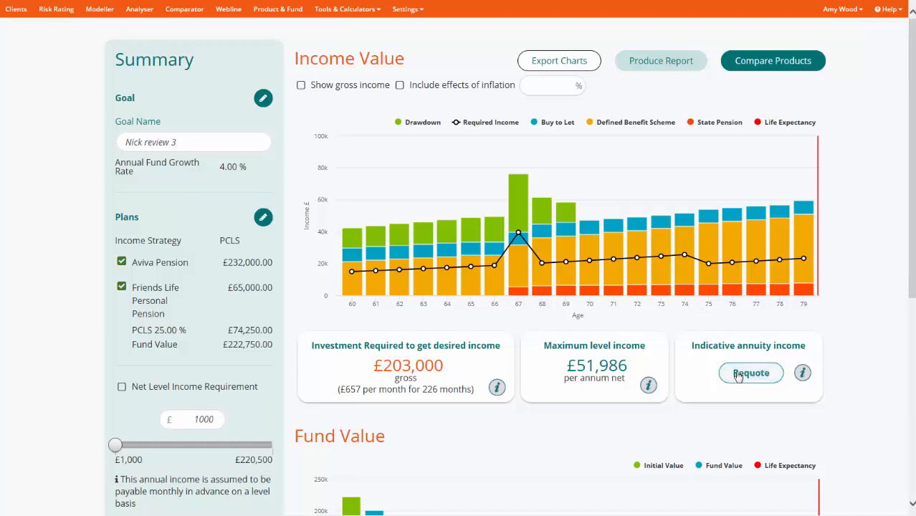
Obtain an indicative annuity income quote and review the annuity comparison's override options without overriding the quote.
{"action": "left_click", "coordinate": [748, 383]}
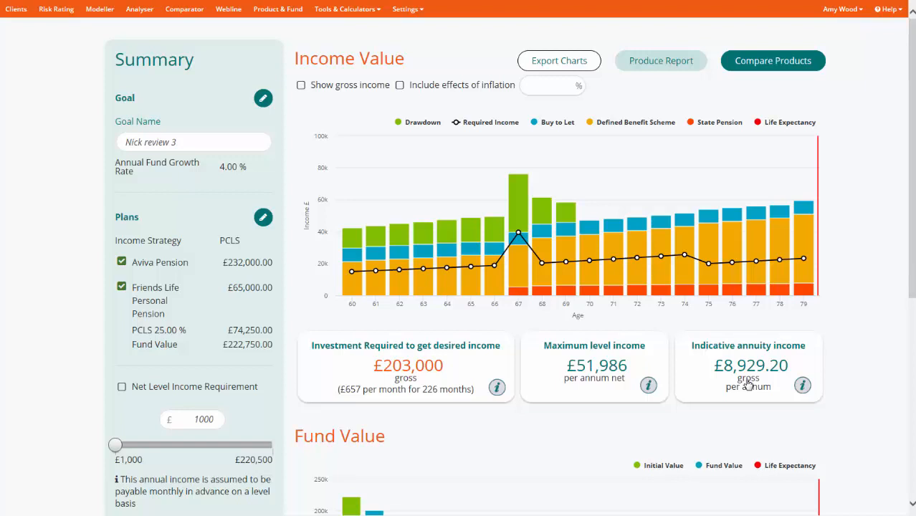
{"action": "scroll", "coordinate": [325, 438], "scroll_direction": "down", "scroll_amount": 4}
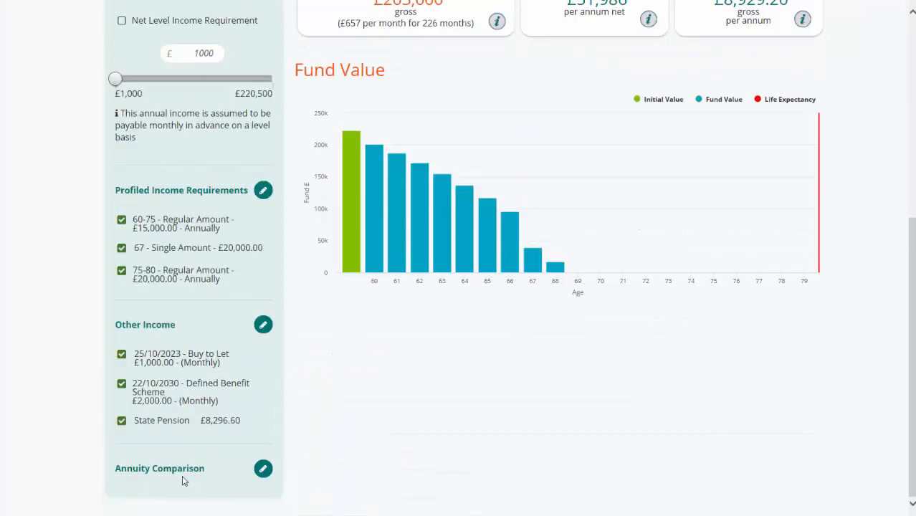
{"action": "left_click", "coordinate": [263, 469]}
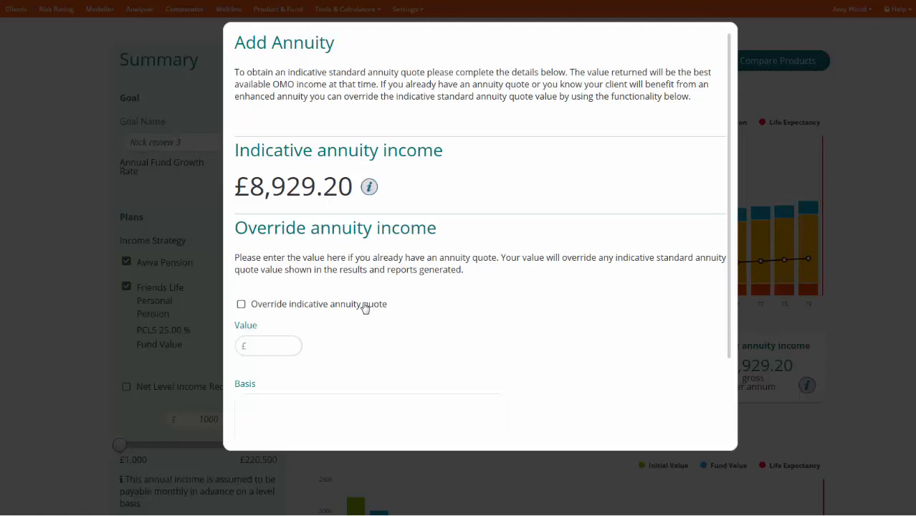
{"action": "scroll", "coordinate": [364, 321], "scroll_direction": "down", "scroll_amount": 2}
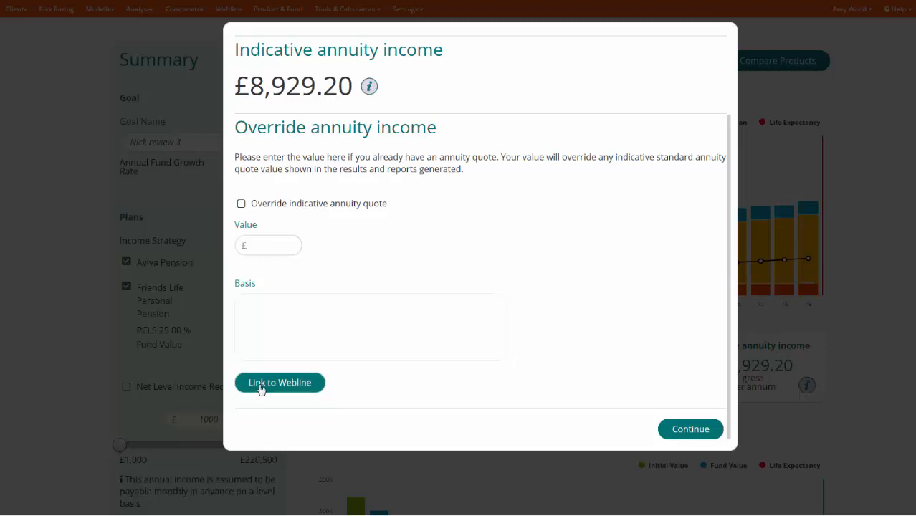
{"action": "left_click", "coordinate": [691, 430]}
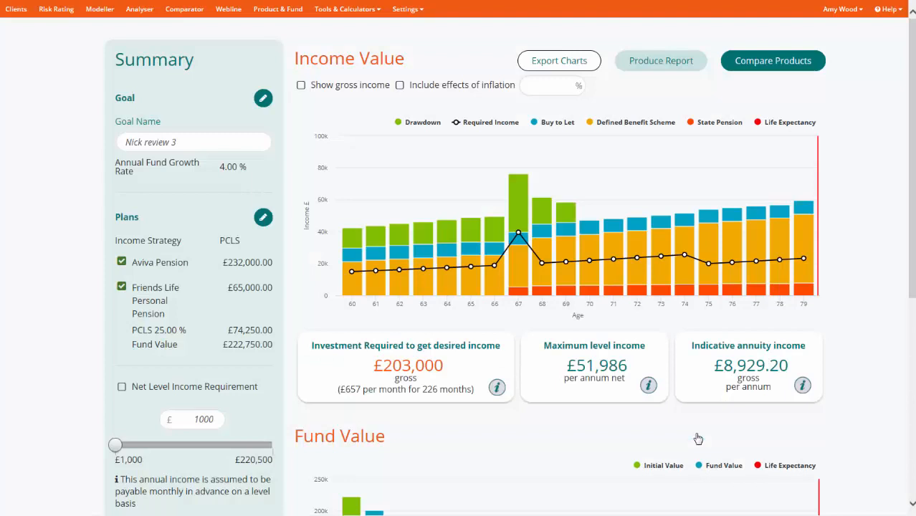
Show gross income in the Income Value chart and inspect the Fund Value chart's figures by age.
{"action": "mouse_move", "coordinate": [368, 296]}
{"action": "left_click", "coordinate": [301, 85]}
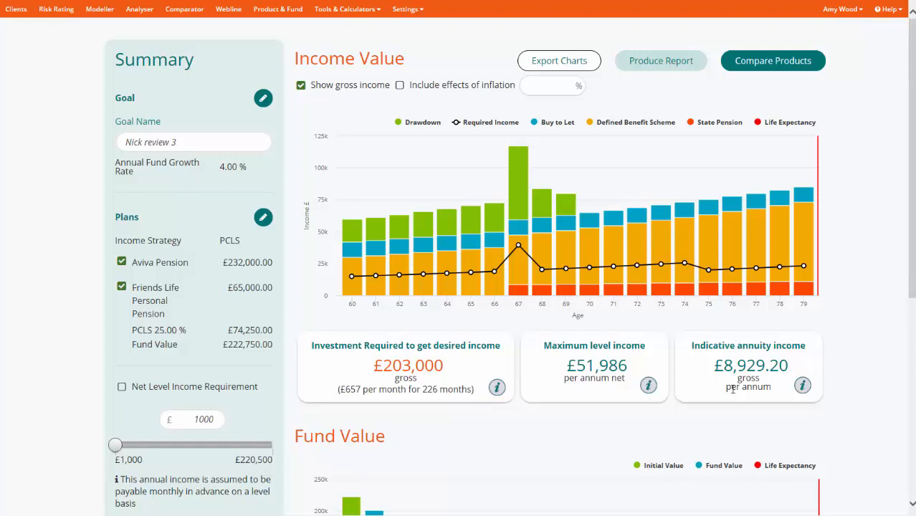
{"action": "scroll", "coordinate": [732, 388], "scroll_direction": "down", "scroll_amount": 5}
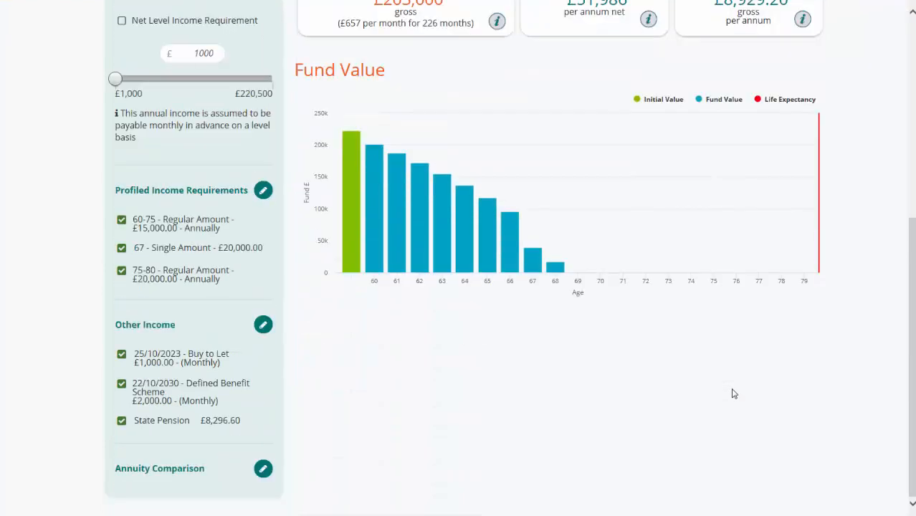
{"action": "mouse_move", "coordinate": [349, 233]}
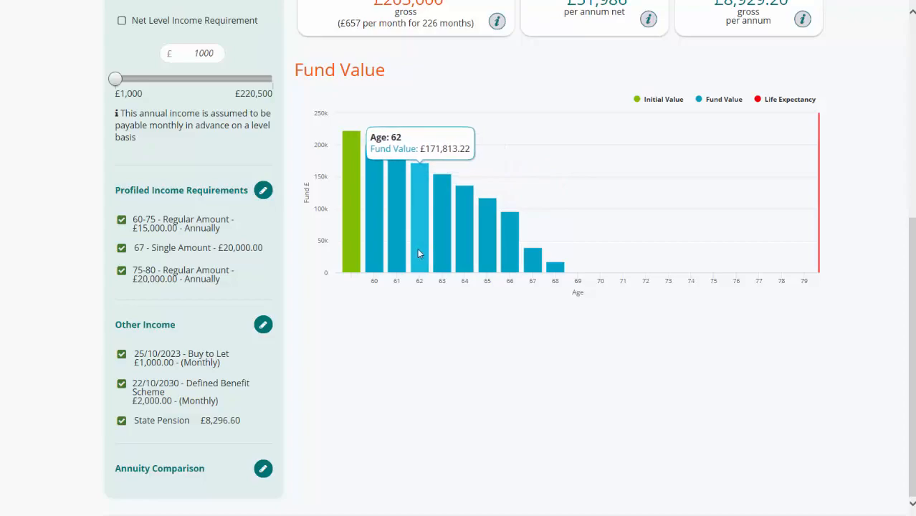
{"action": "scroll", "coordinate": [415, 248], "scroll_direction": "up", "scroll_amount": 3}
{"action": "scroll", "coordinate": [591, 230], "scroll_direction": "up", "scroll_amount": 3}
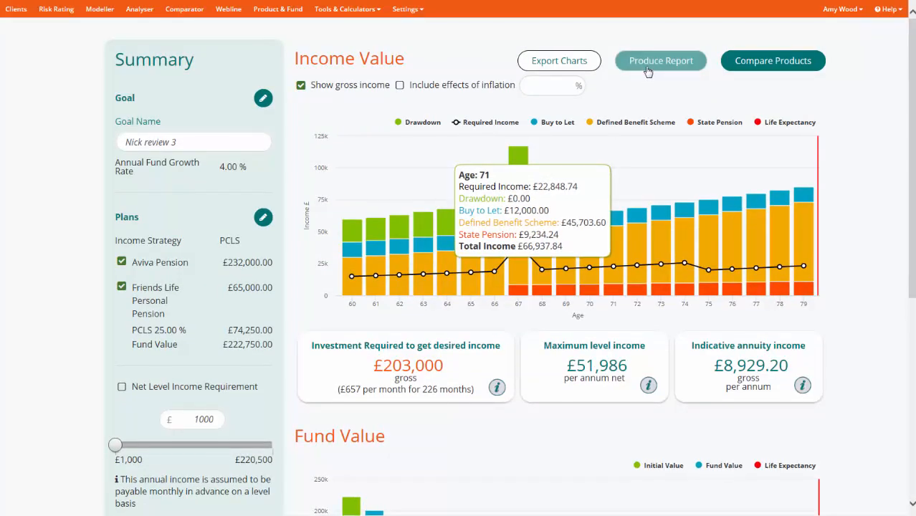
Produce the Income Analysis Report and page through its goal details, other income, annuity details, Income Value and Fund Value sections.
{"action": "left_click", "coordinate": [660, 58]}
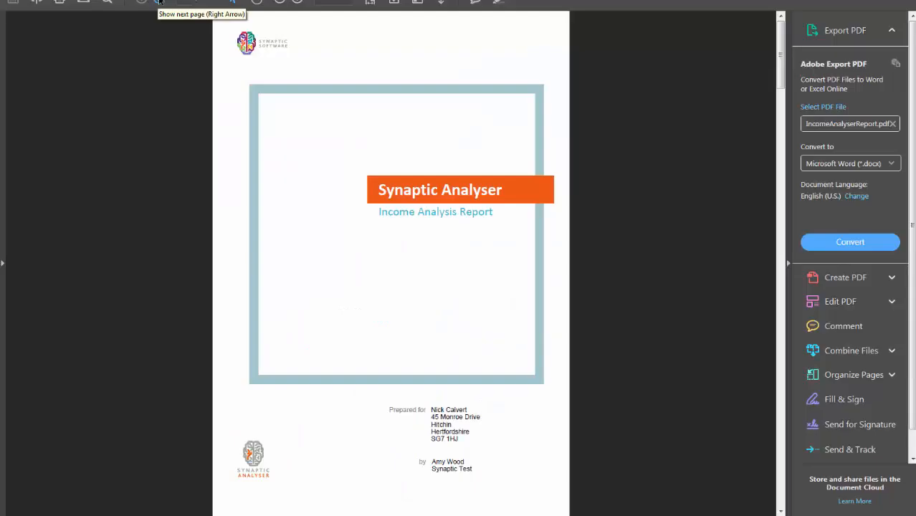
{"action": "left_click", "coordinate": [159, 1]}
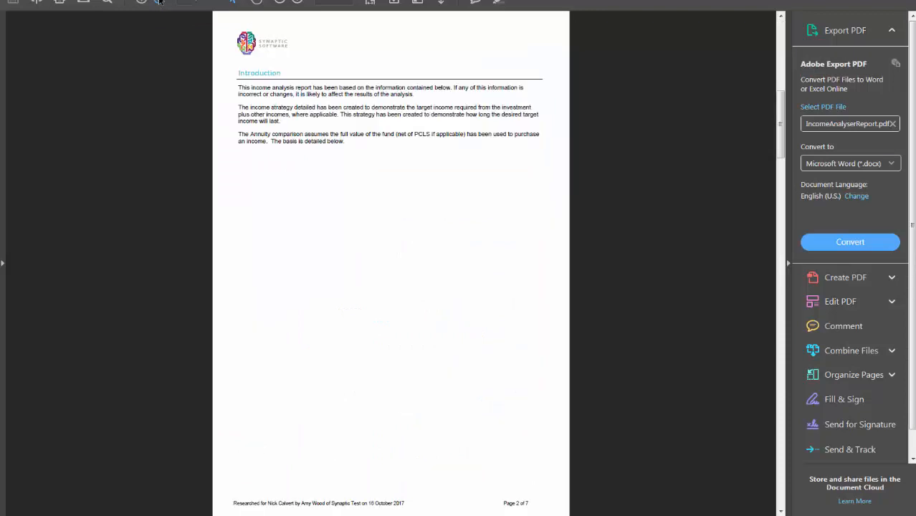
{"action": "left_click", "coordinate": [159, 1]}
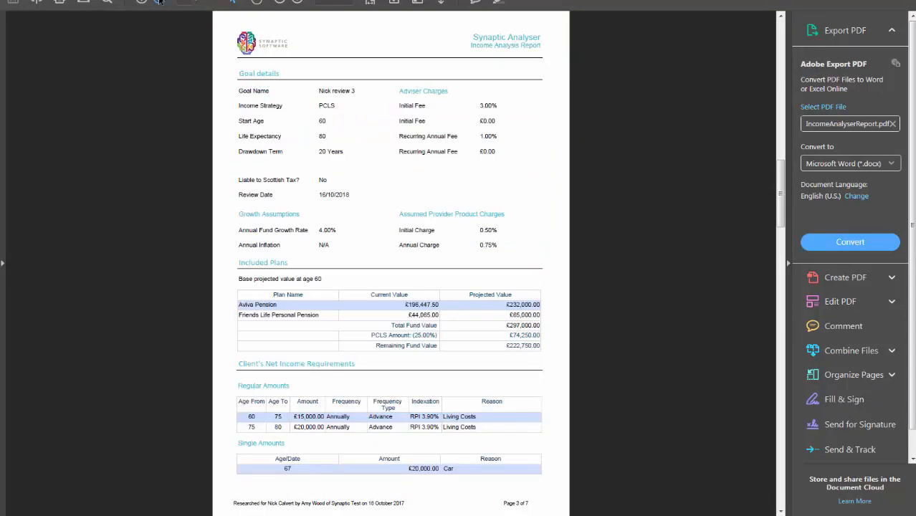
{"action": "left_click", "coordinate": [159, 1]}
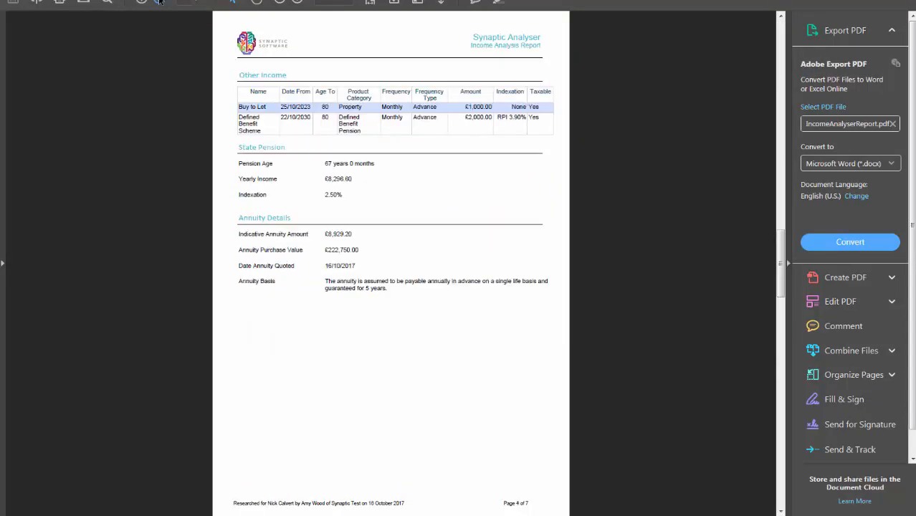
{"action": "left_click", "coordinate": [159, 1]}
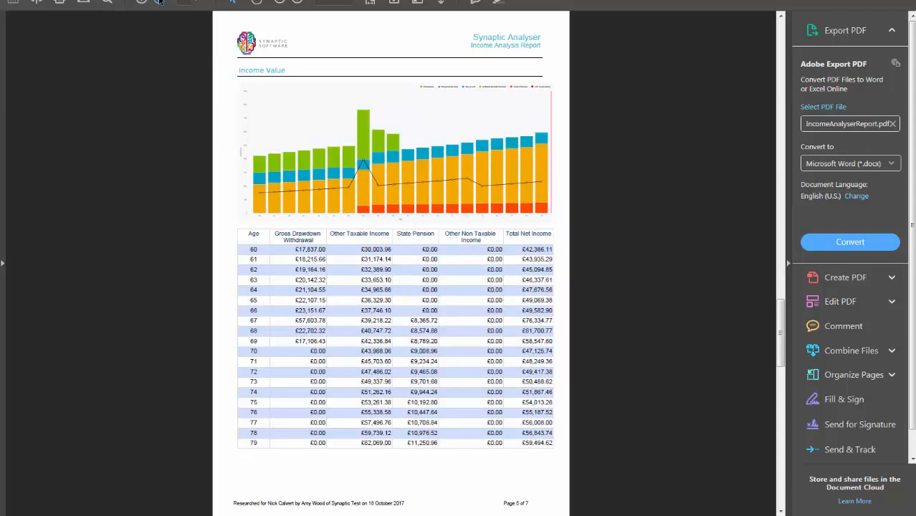
{"action": "left_click", "coordinate": [159, 1]}
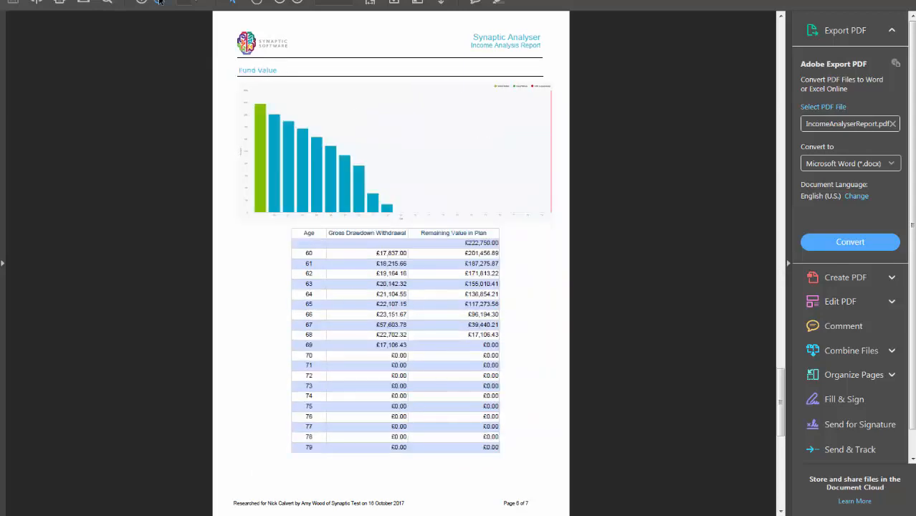
{"action": "left_click", "coordinate": [159, 0]}
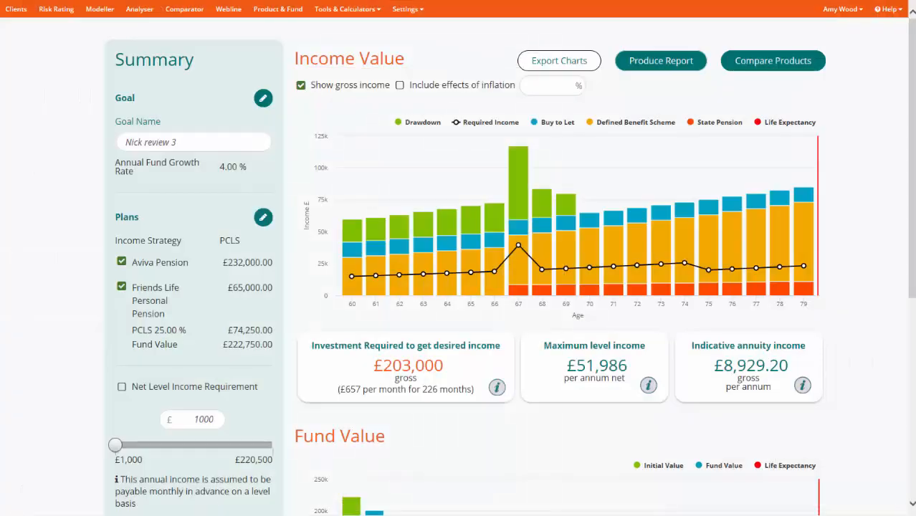